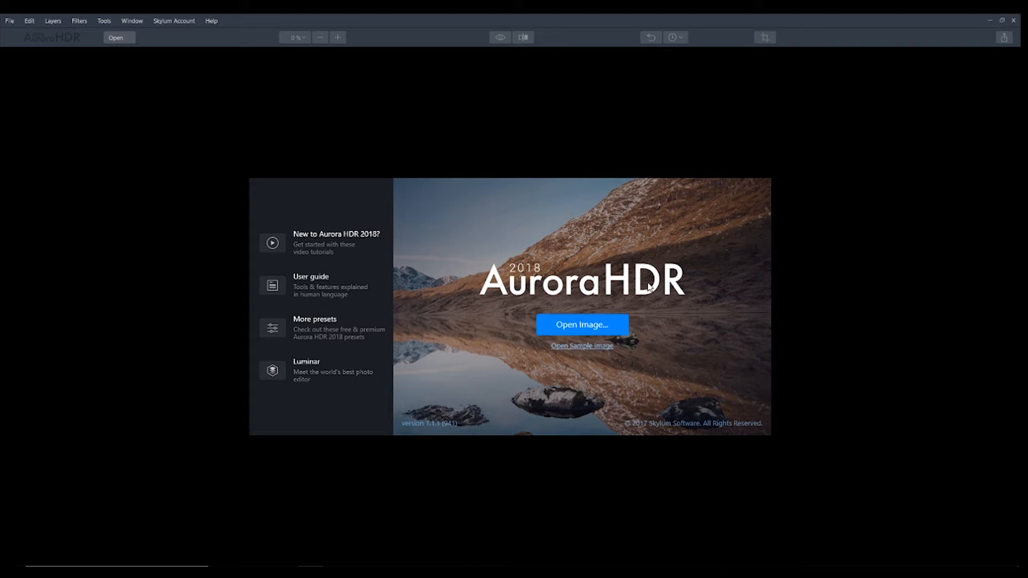
Create an HDR image from _hdr 1.CR2, _hdr 2.CR2 and _hdr 3.CR2 in the Tutorial 14 folder, without alignment
click(580, 325)
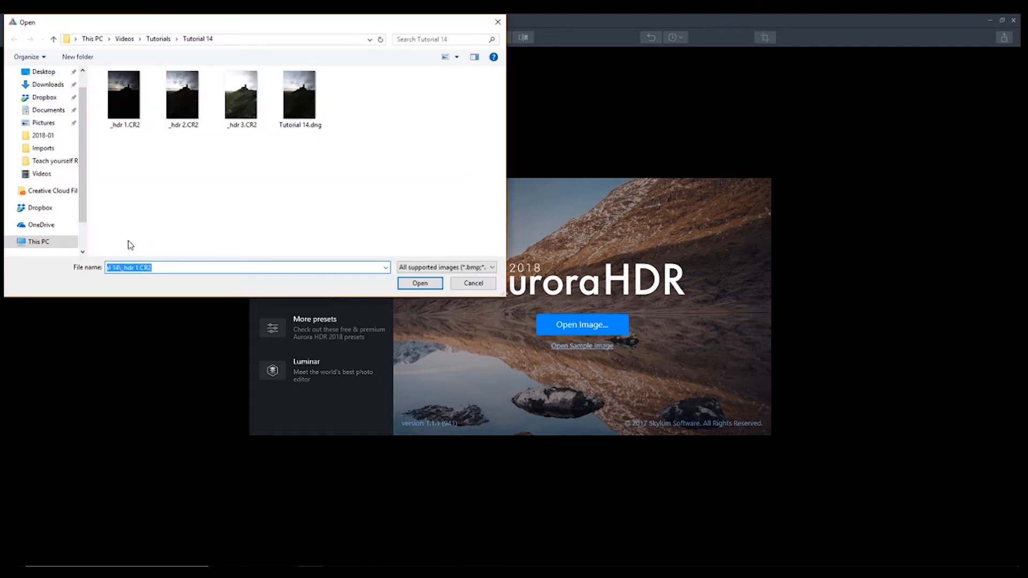
click(127, 101)
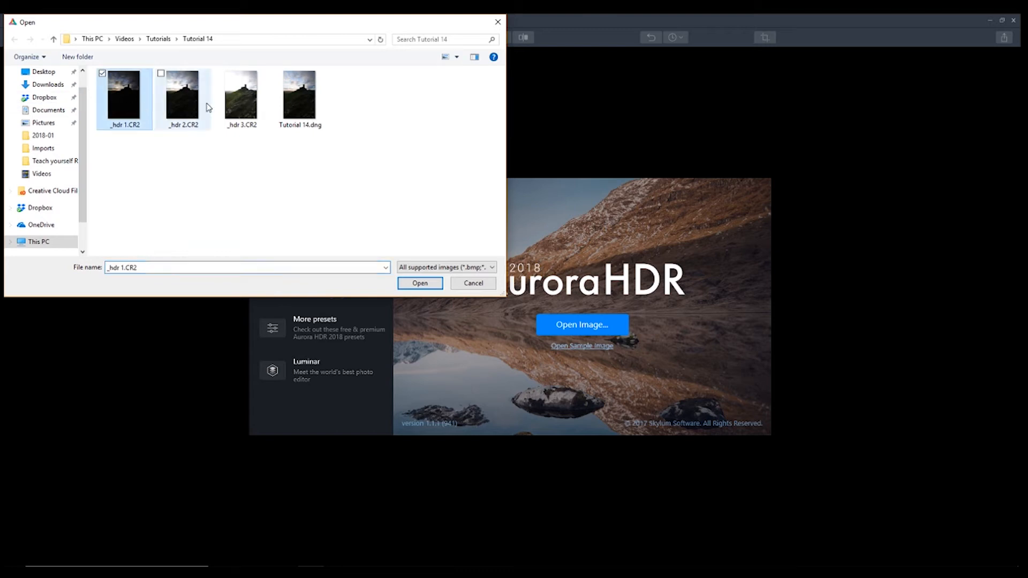
shift+click(246, 115)
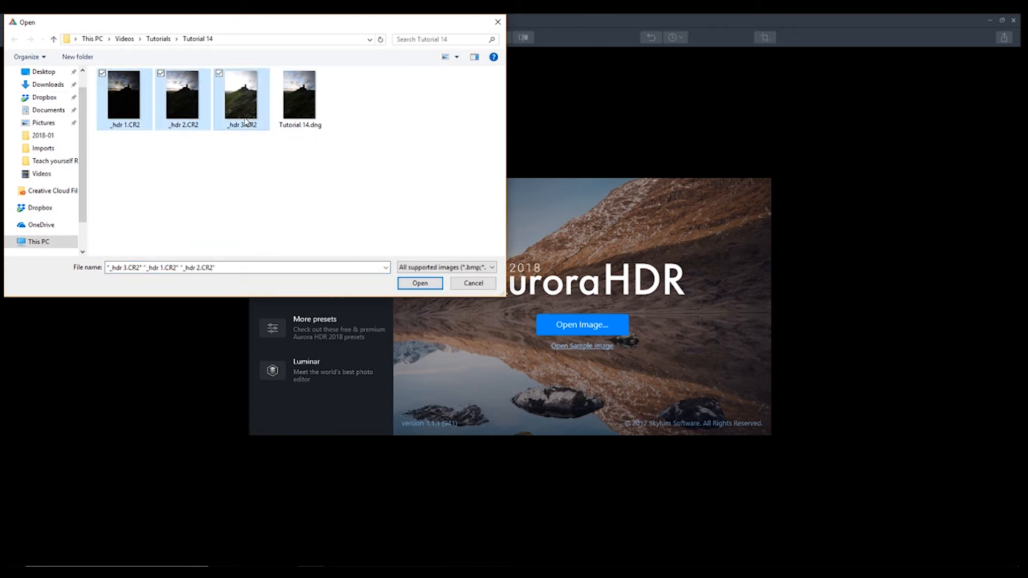
click(434, 284)
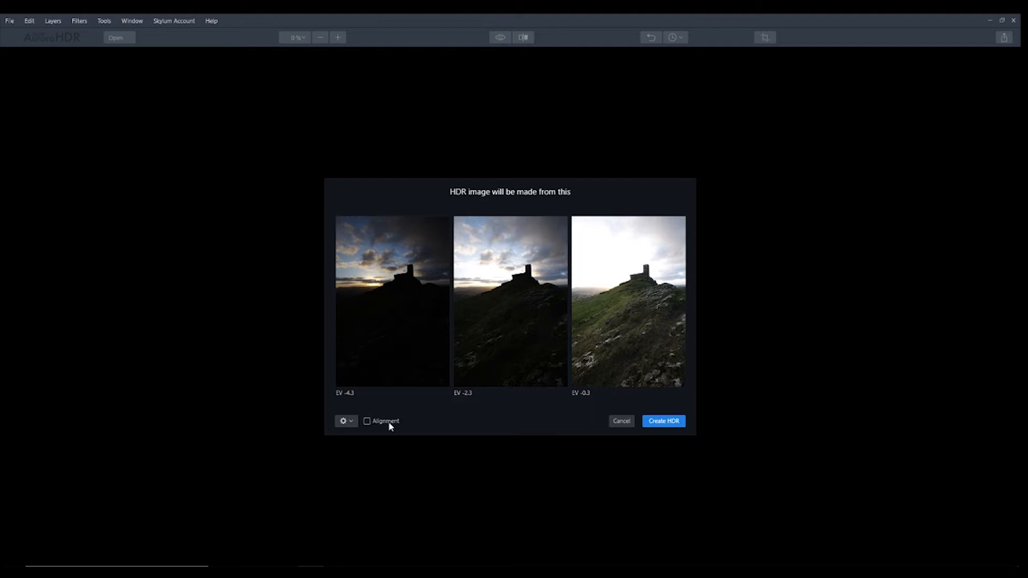
click(662, 422)
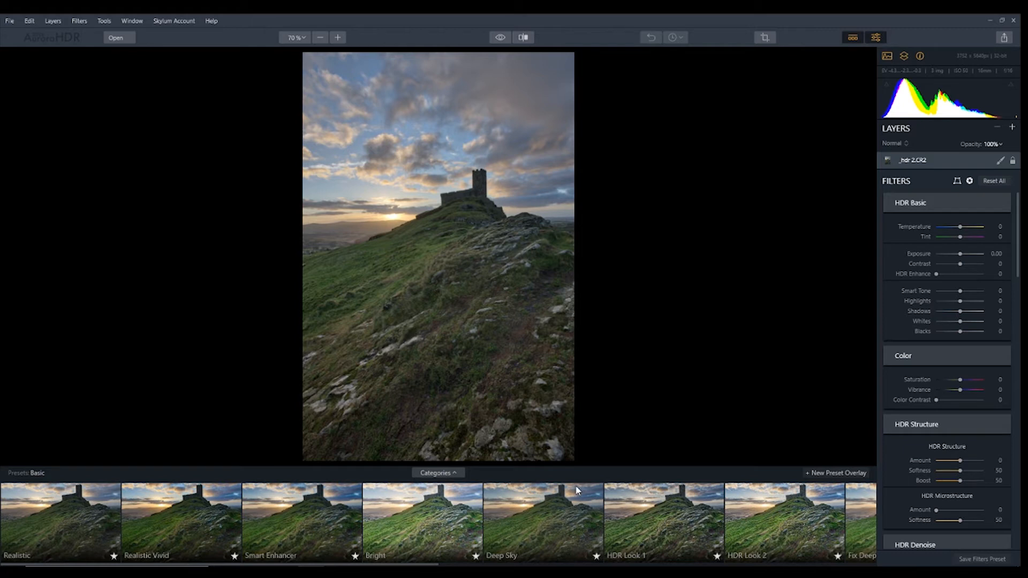
Hide the presets strip and add a new adjustment layer above the merged HDR image
click(853, 39)
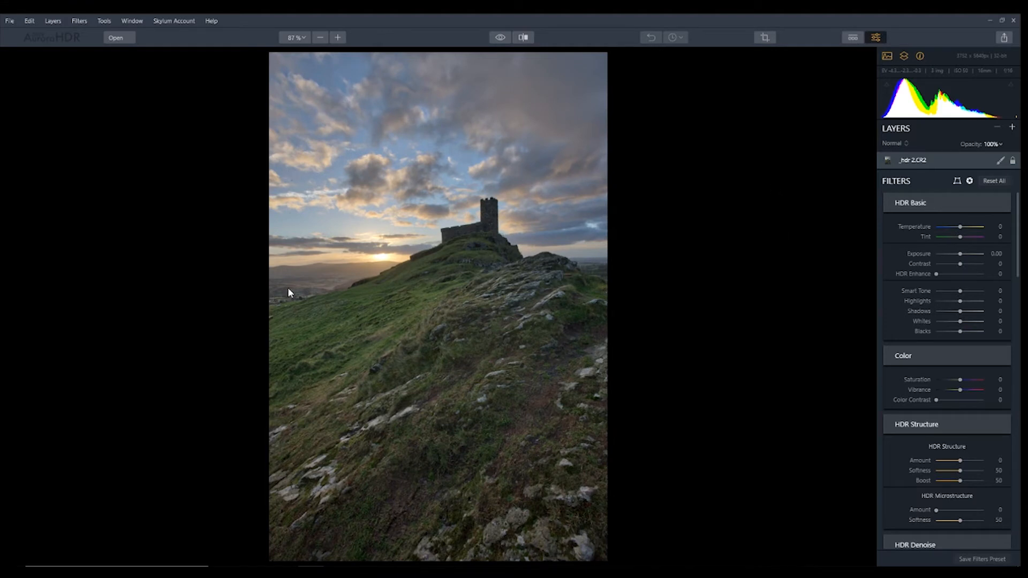
click(1012, 128)
click(766, 195)
click(1012, 129)
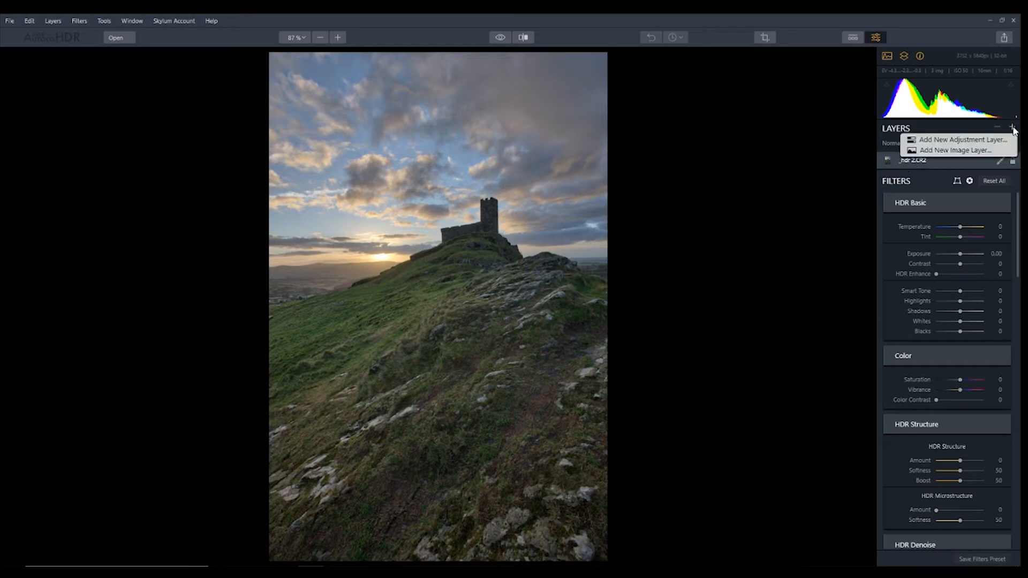
click(961, 140)
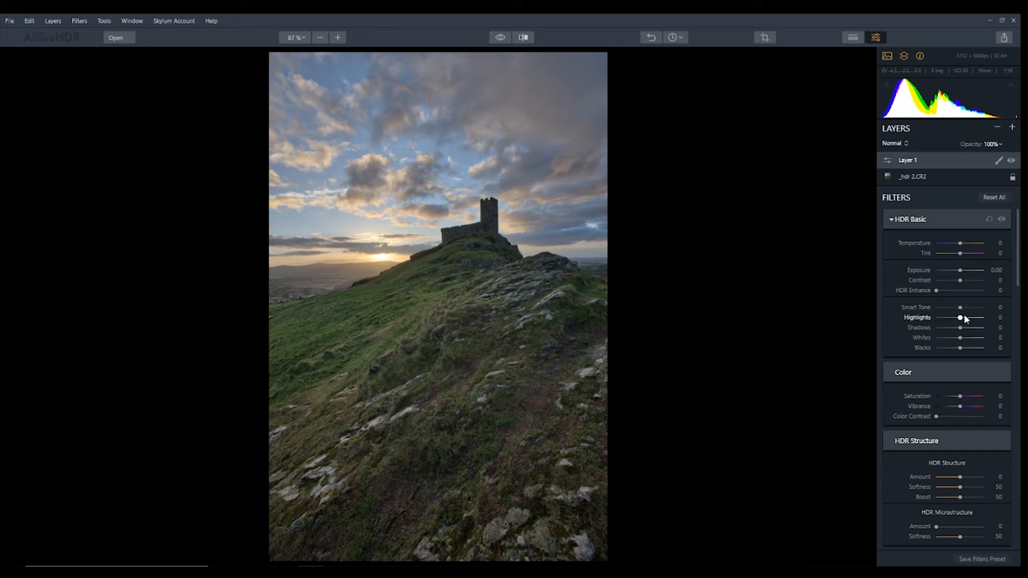
On the new layer, set Highlights to -100, Shadows 98, Whites -40, Blacks 18, Saturation 9 and Vibrance 31
drag(961, 319, 937, 321)
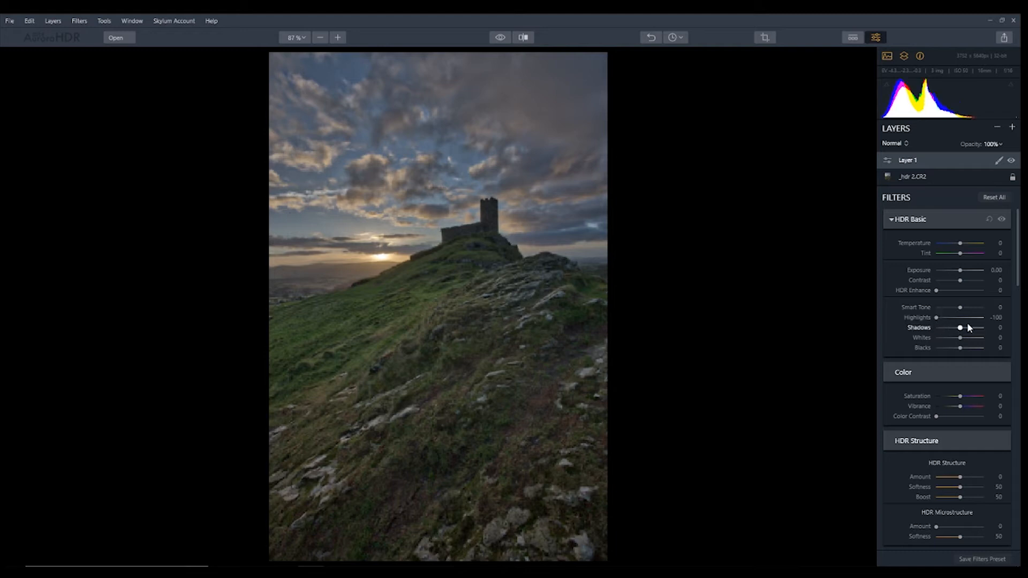
mouse_move(962, 331)
mouse_down()
mouse_move(985, 330)
mouse_move(949, 339)
mouse_move(964, 349)
mouse_up()
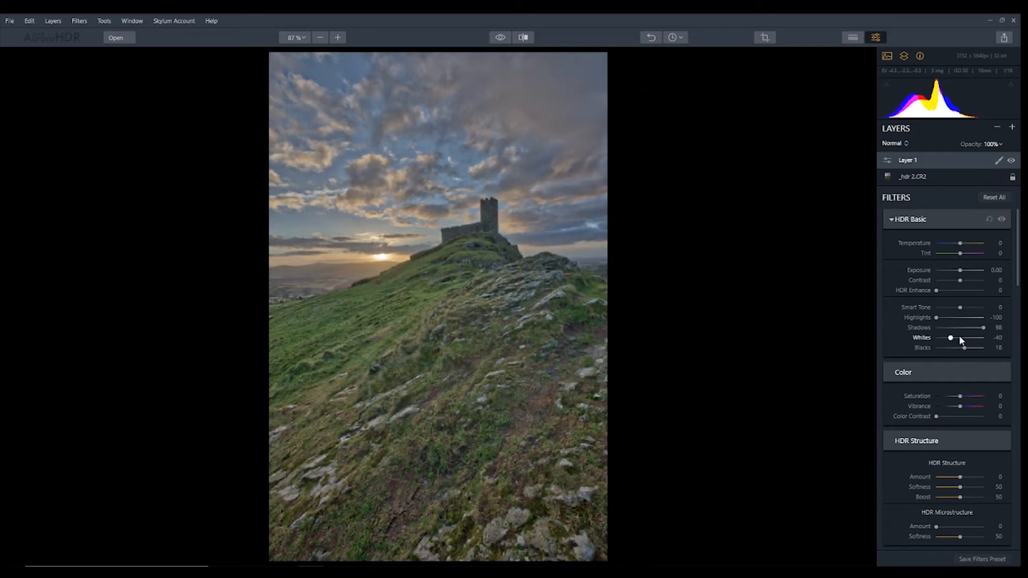
drag(959, 406, 963, 397)
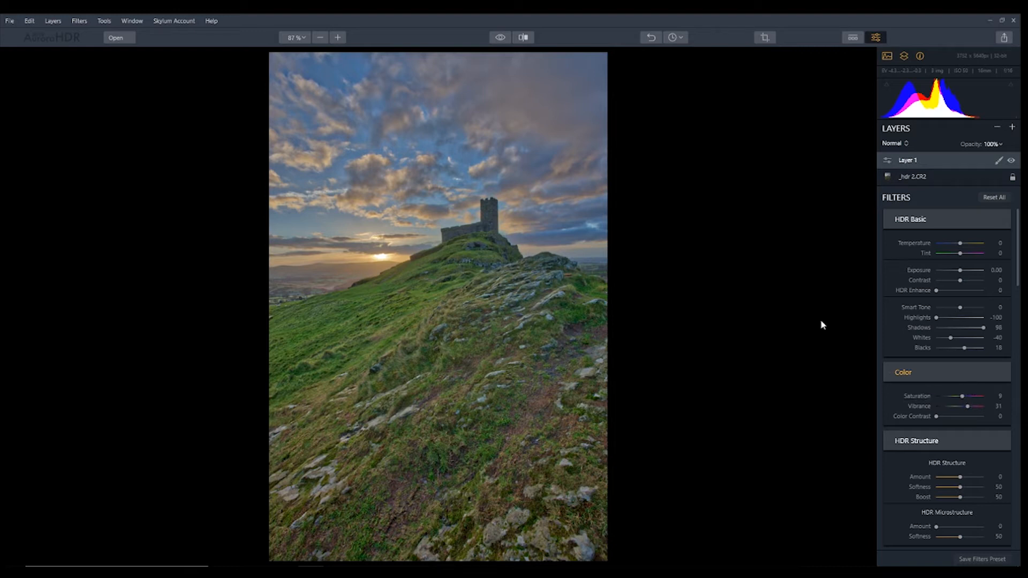
Compare the edited picture with the original several times, ending on the edited view
click(500, 38)
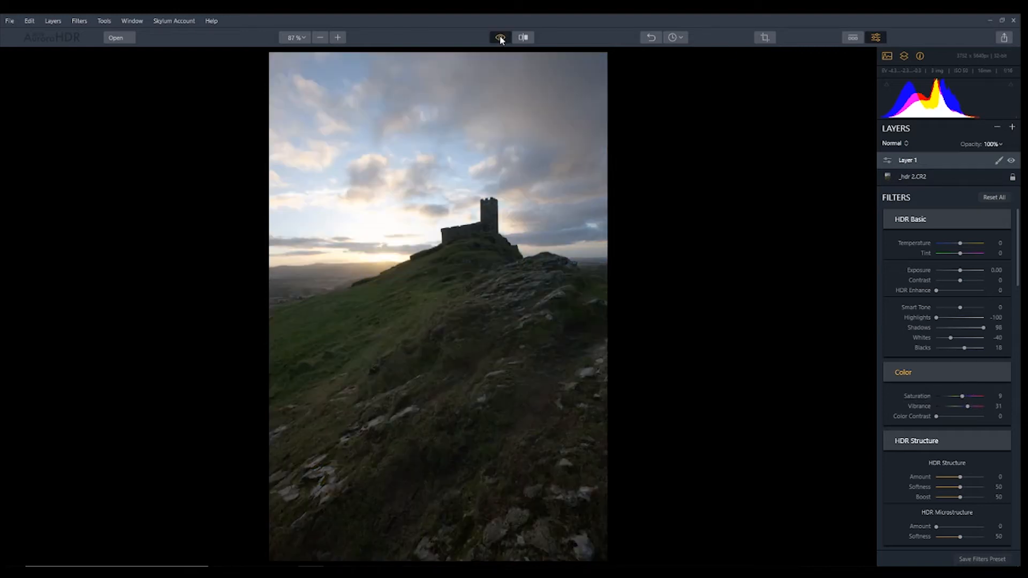
click(500, 38)
click(500, 38)
click(500, 37)
click(500, 38)
click(500, 38)
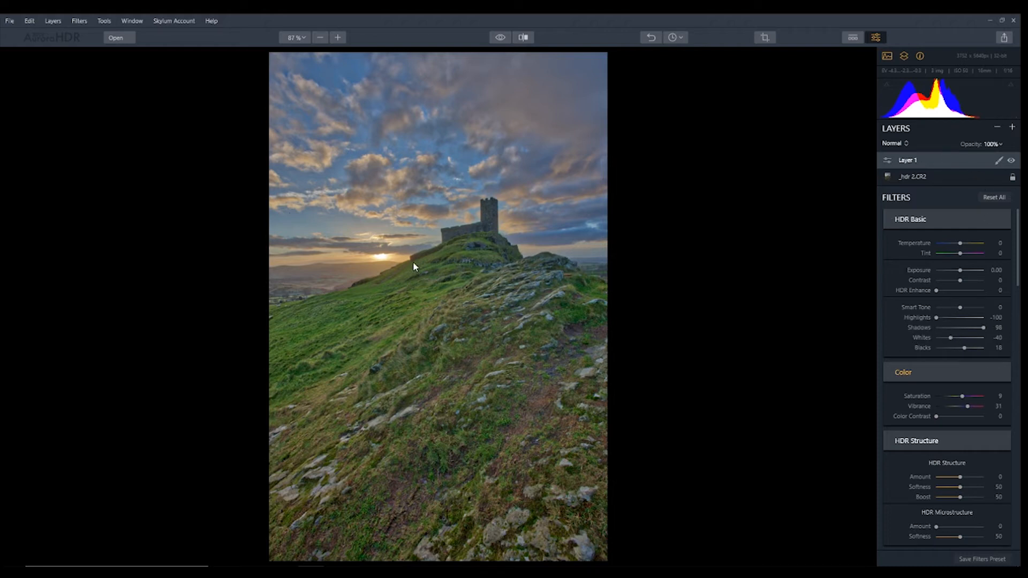
Add a second adjustment layer and draw a radial mask on it, centred on the setting sun
click(1013, 128)
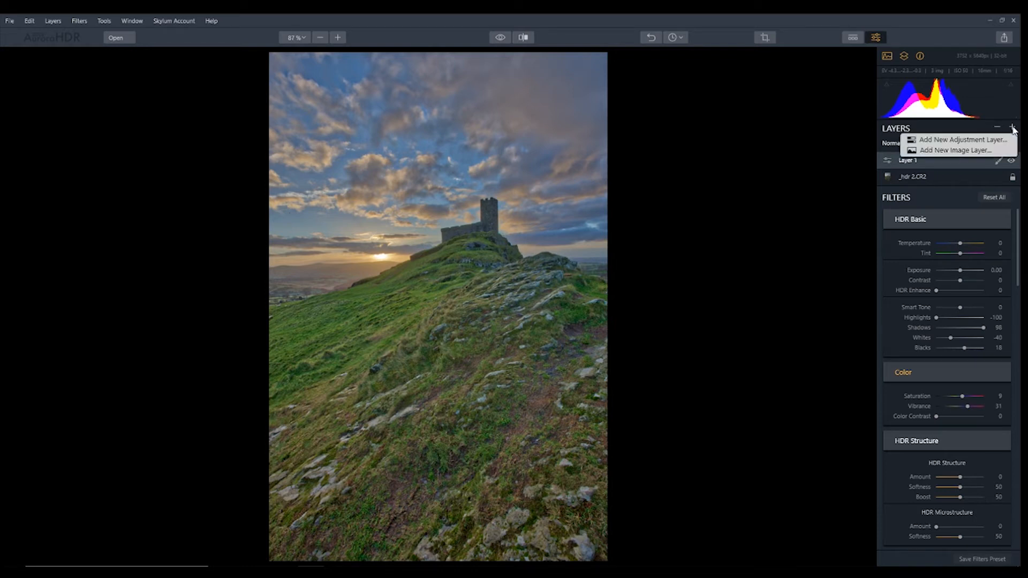
click(960, 139)
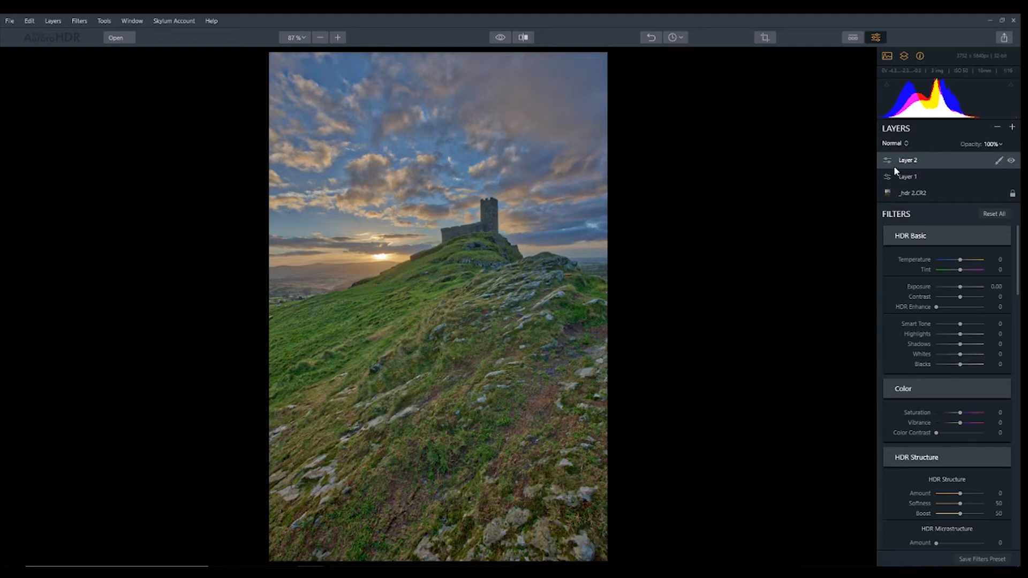
click(998, 162)
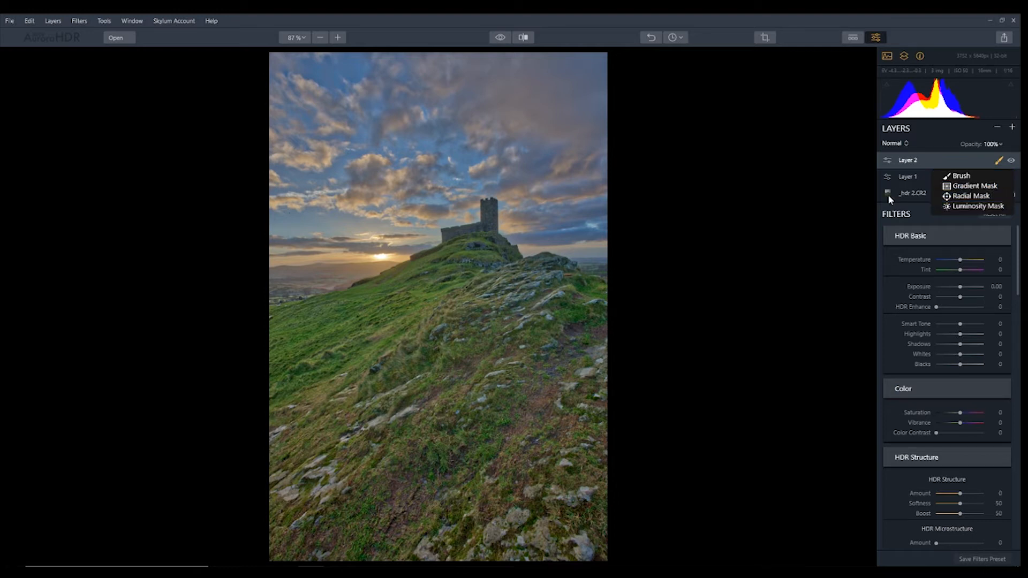
click(964, 196)
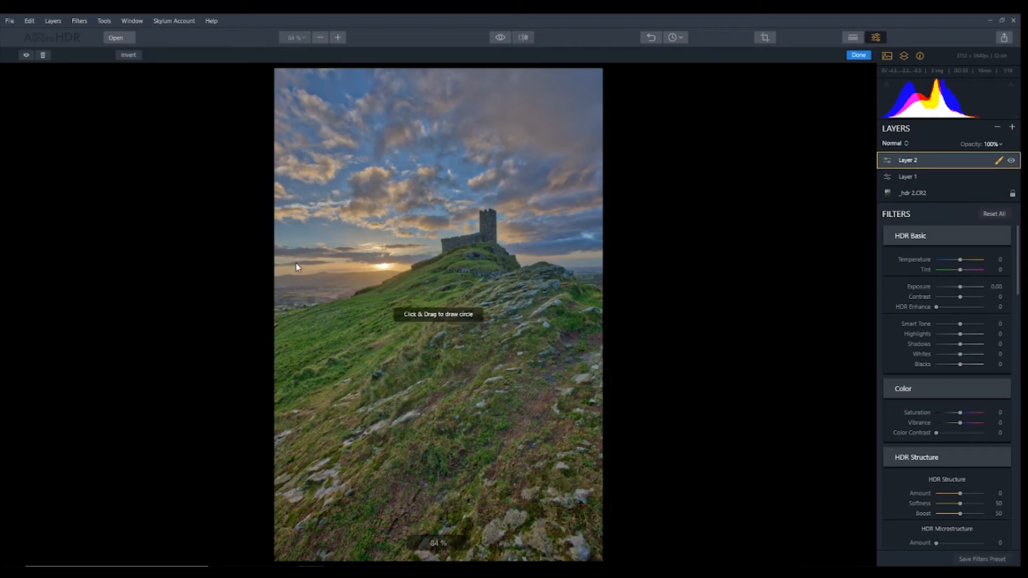
drag(301, 263, 390, 267)
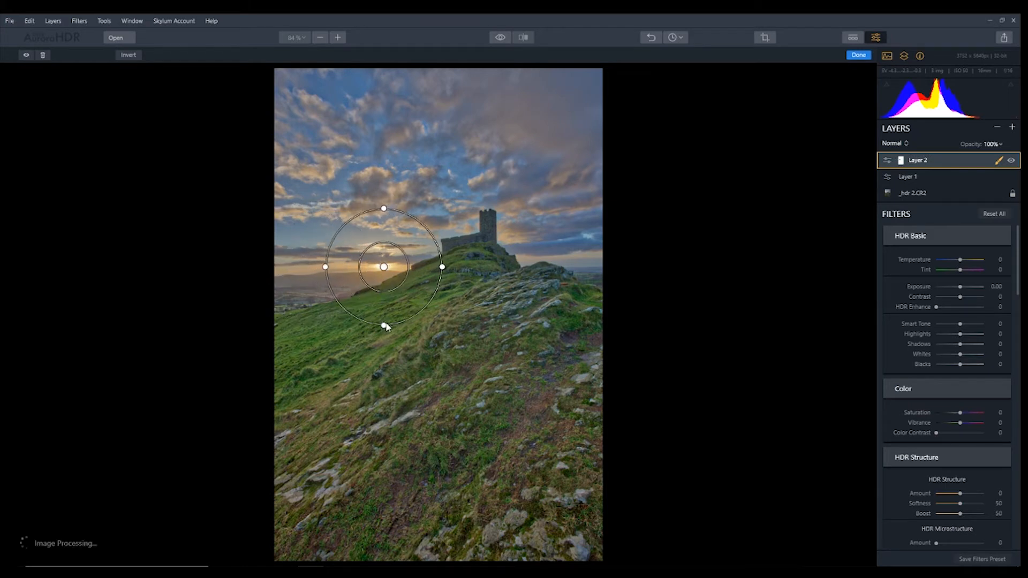
Reshape the radial mask into a wide, flat ellipse along the horizon around the sun
drag(383, 324, 384, 304)
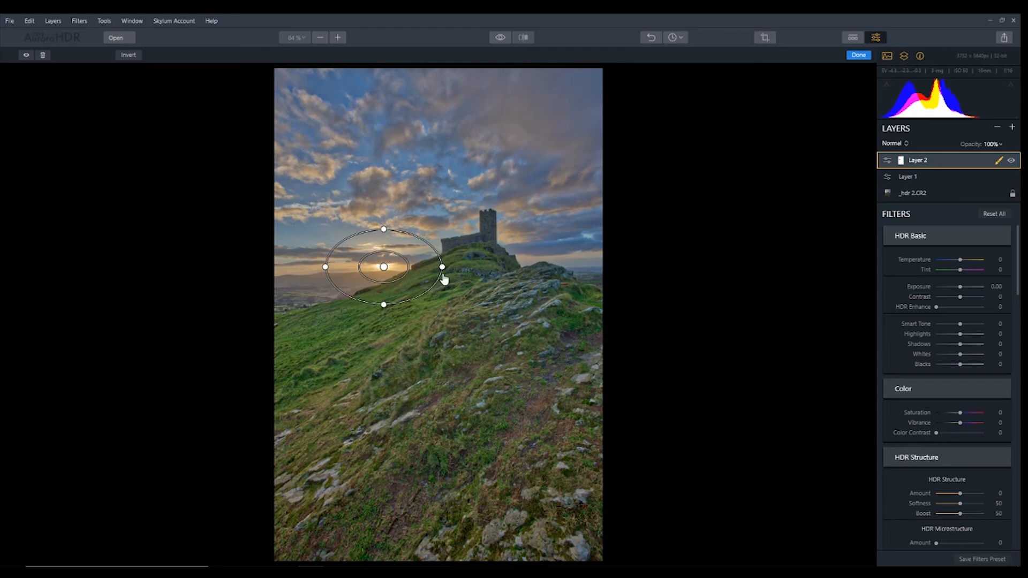
drag(463, 266, 499, 267)
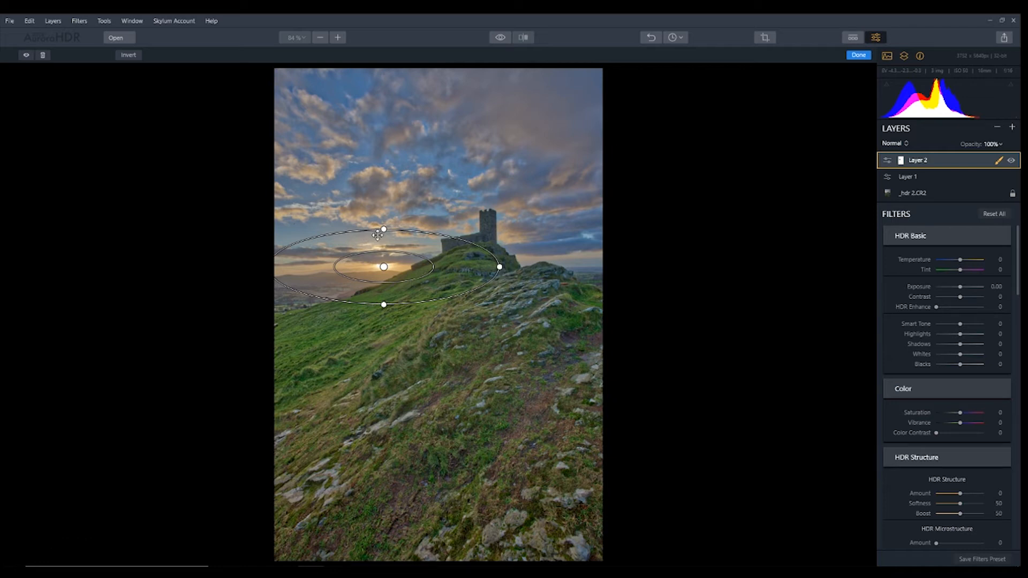
drag(384, 229, 384, 237)
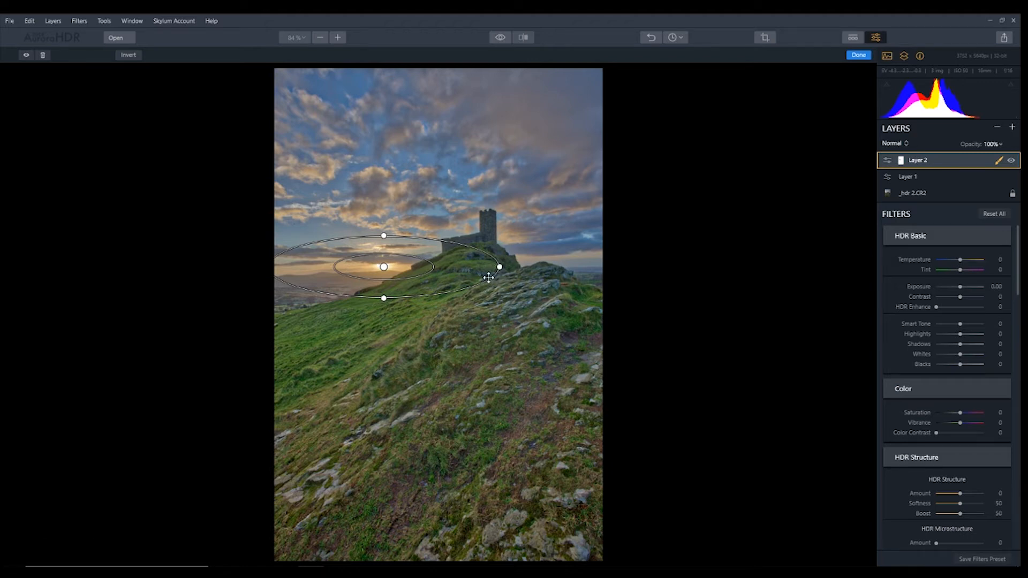
drag(488, 277, 488, 277)
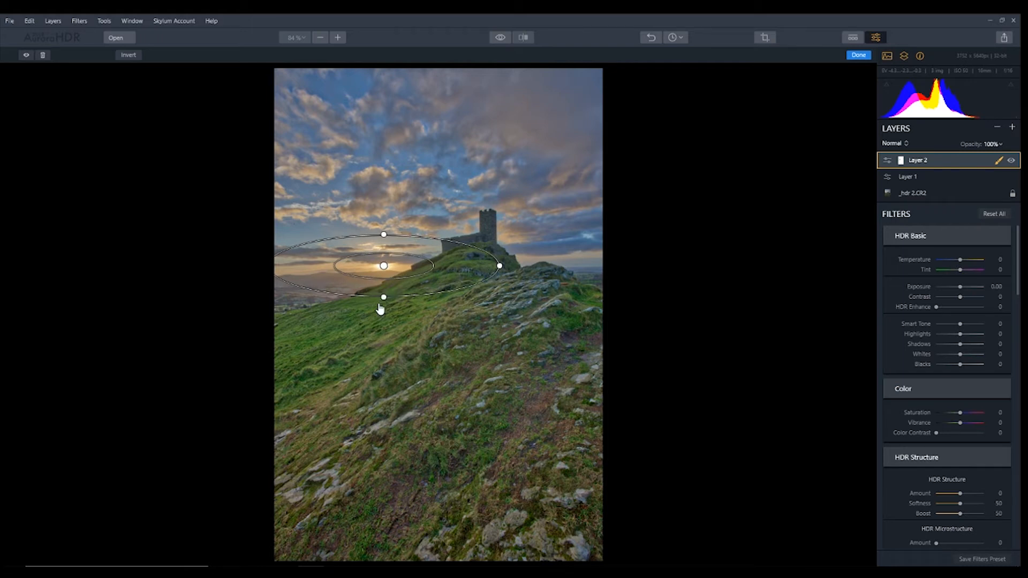
drag(383, 296, 384, 290)
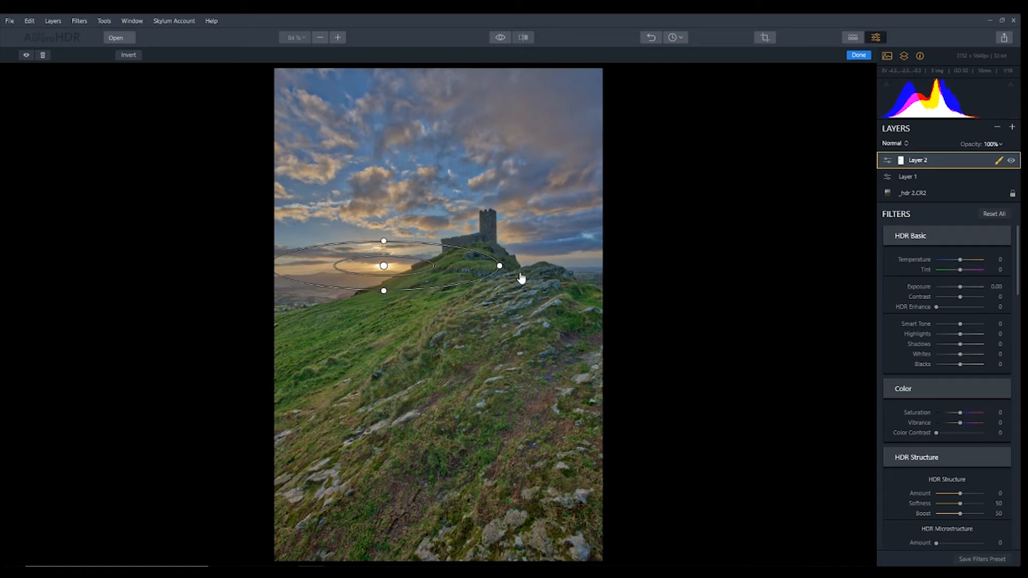
drag(499, 265, 511, 265)
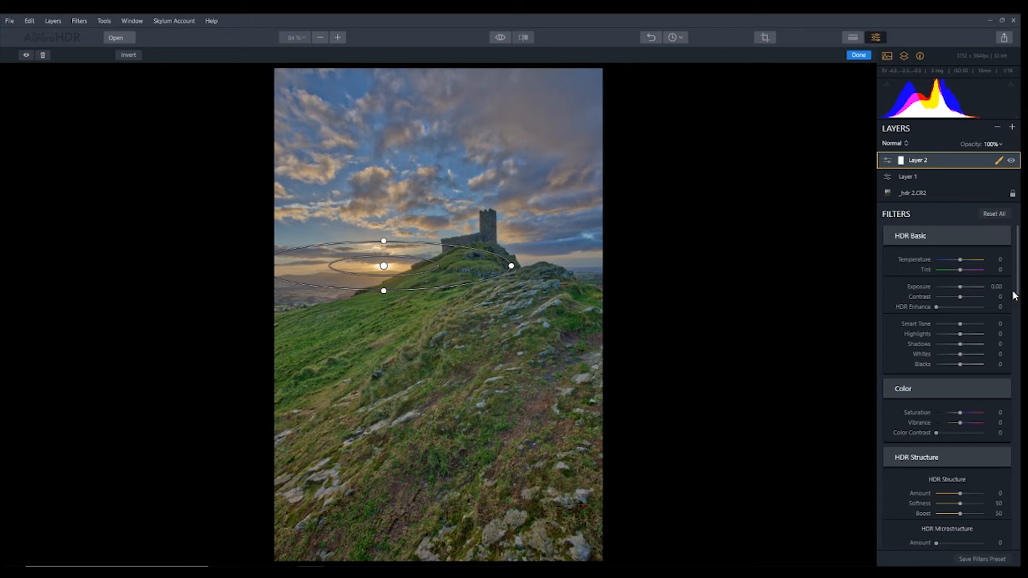
Invert the radial mask to target the sun area, and set Temperature to 40, Exposure 0.67, Contrast 16 and Saturation 16
drag(960, 260, 969, 262)
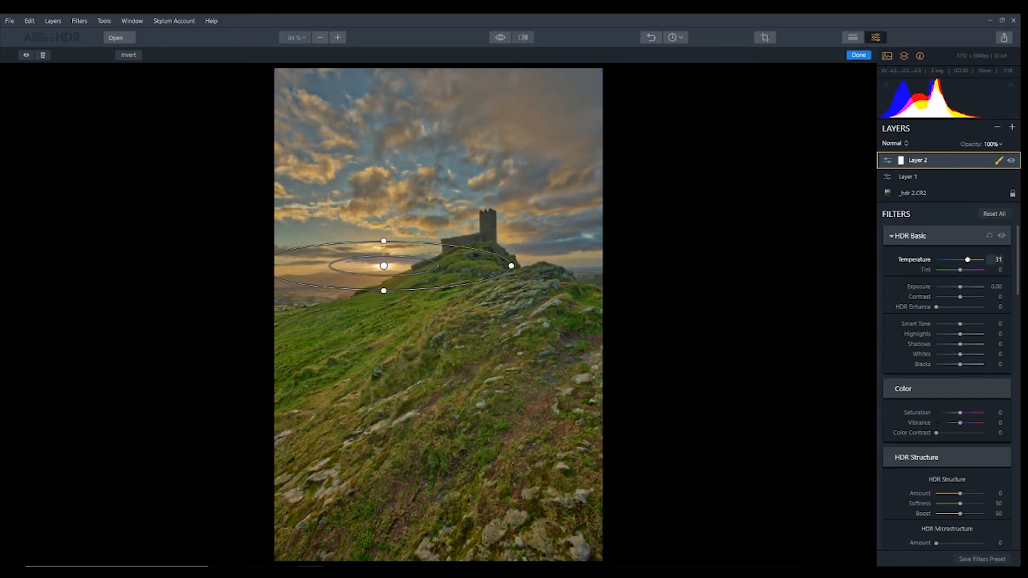
double_click(1000, 260)
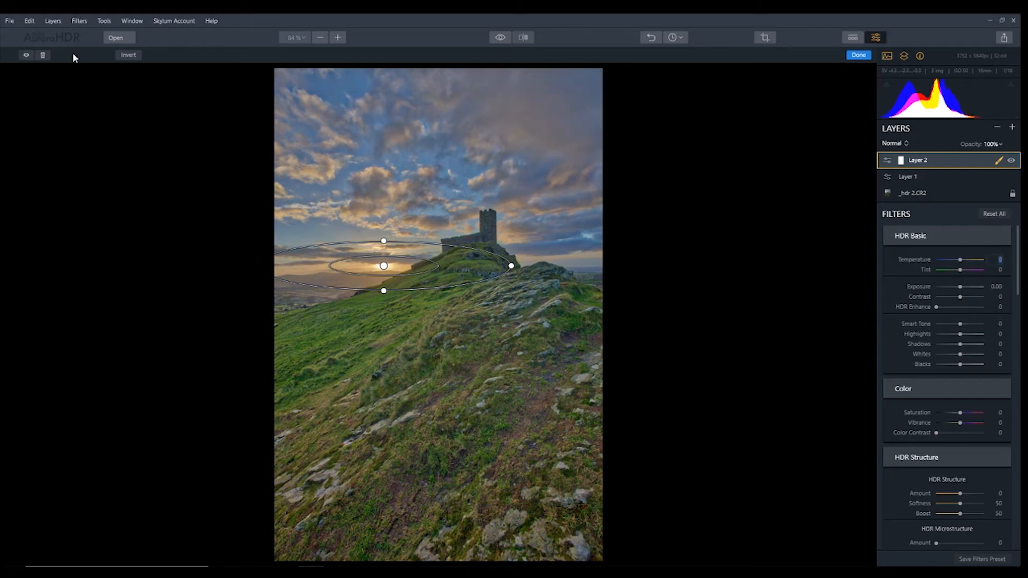
click(129, 56)
drag(962, 262, 964, 289)
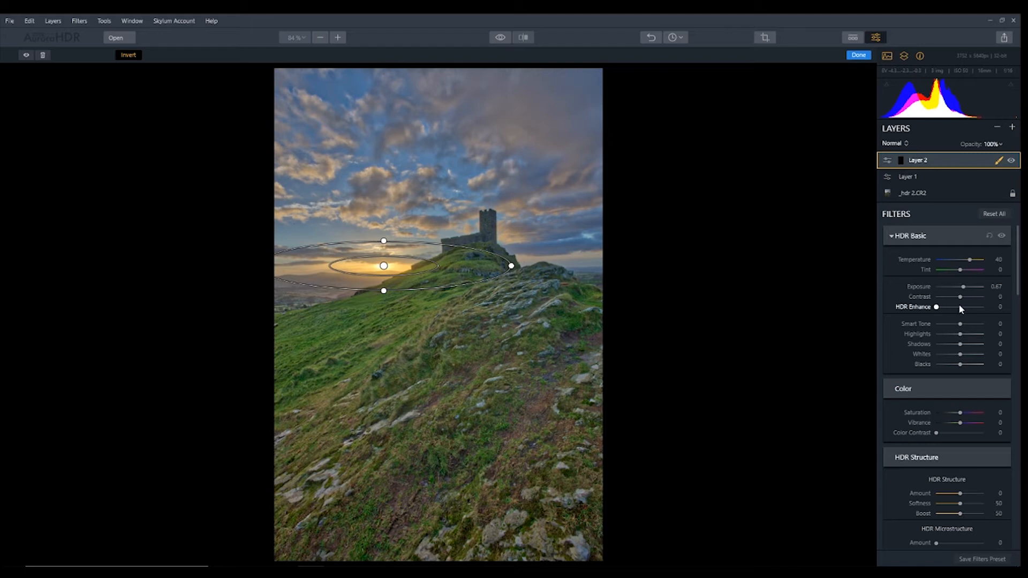
drag(964, 298, 963, 297)
drag(960, 415, 964, 416)
Compare the image with and without Layer 2, then finish editing its mask and check the result against the original
click(1012, 161)
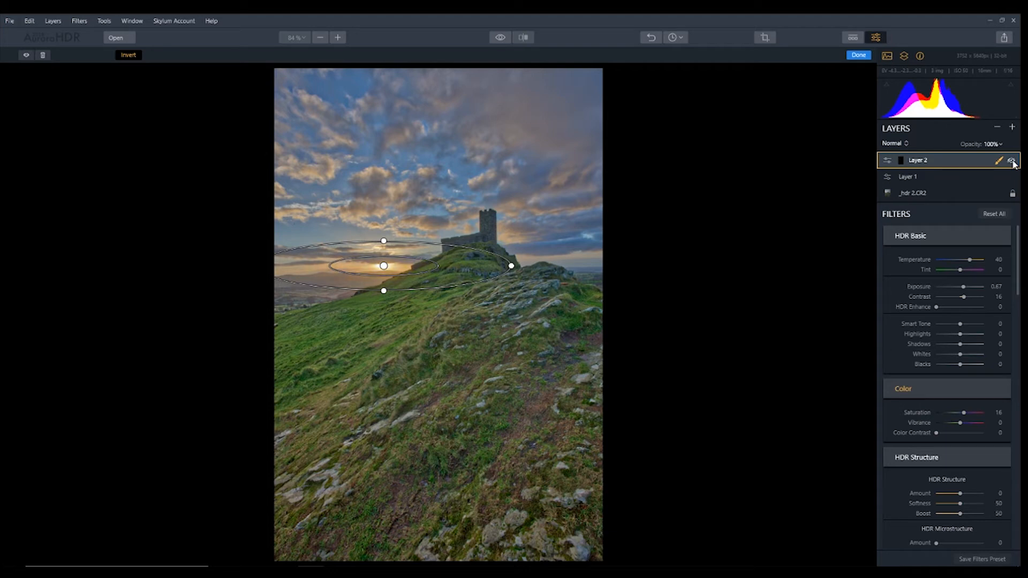
click(1012, 161)
click(1012, 161)
click(1012, 161)
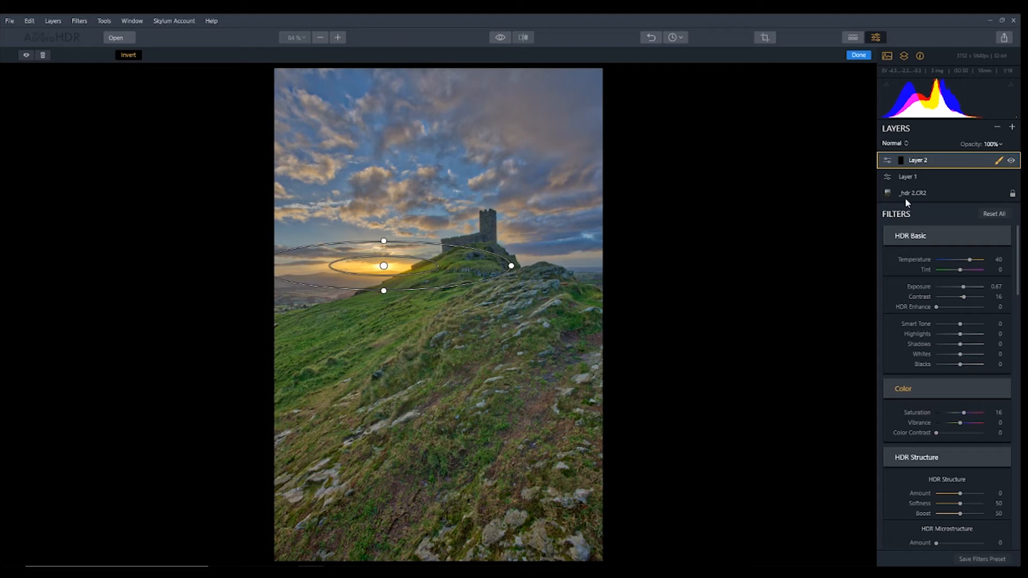
click(861, 55)
drag(500, 38, 500, 38)
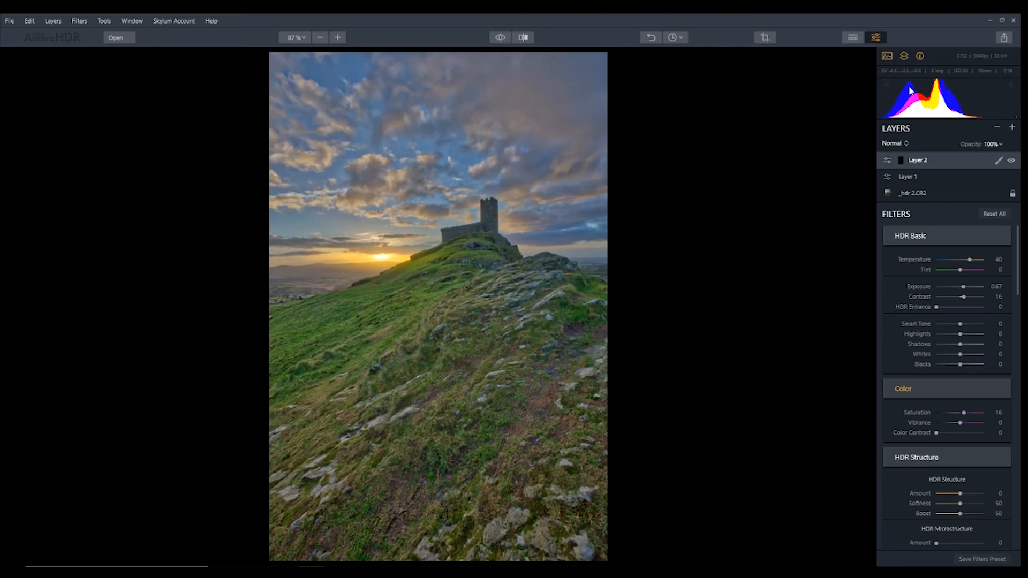
Add a third adjustment layer and draw a gradient mask on it from the top of the sky down to the horizon
click(1012, 128)
click(986, 140)
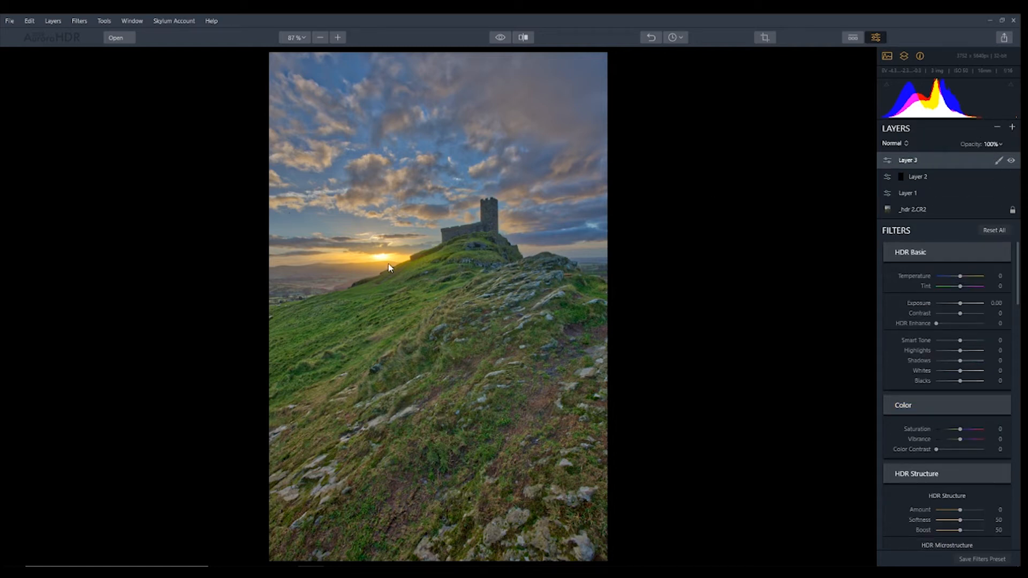
click(1000, 161)
click(975, 186)
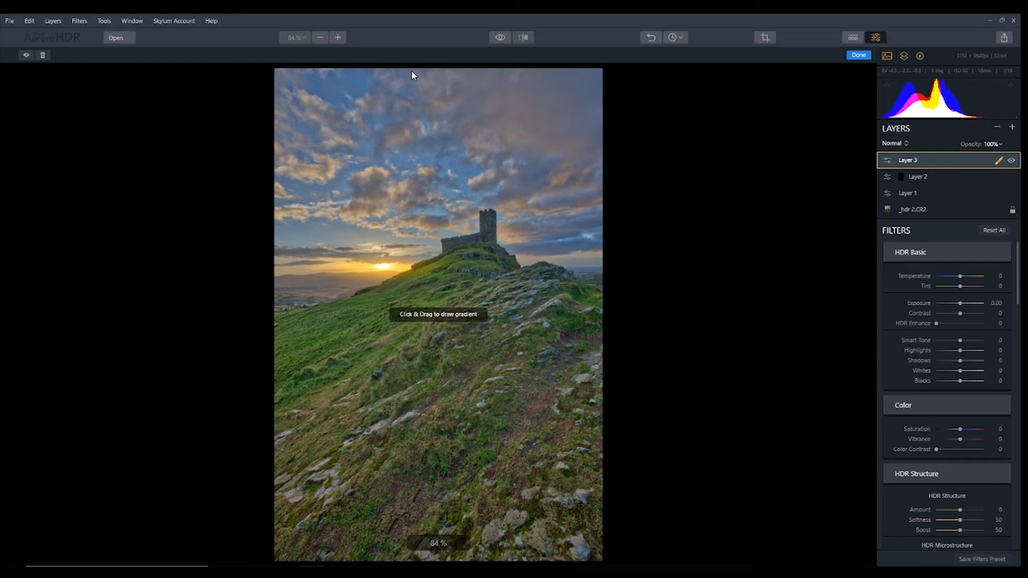
drag(411, 69, 416, 262)
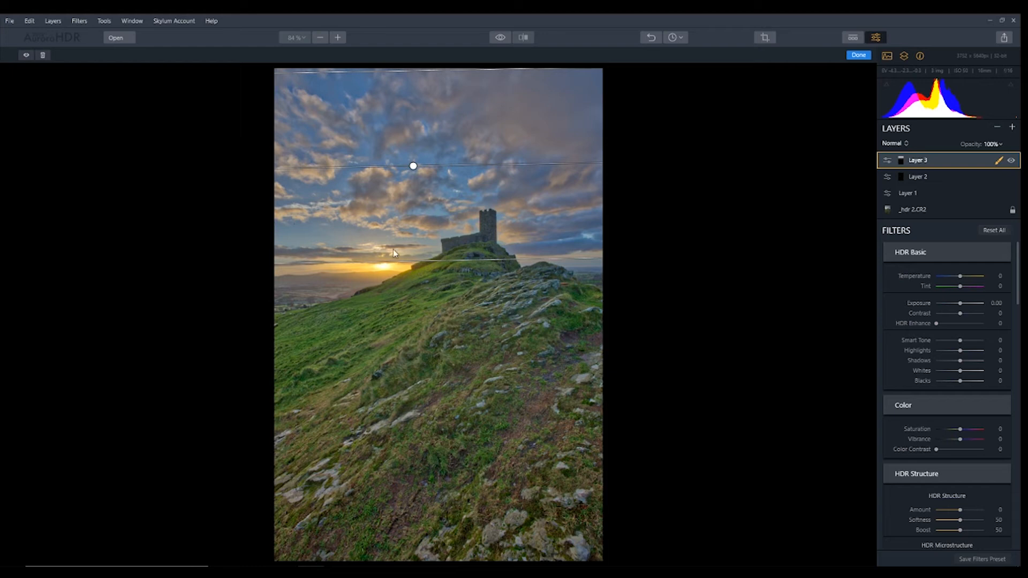
Set Layer 3's Exposure to -2.11, Temperature -24, Tint 22, Contrast 16, Whites -18, Blacks 22 and Vibrance 24
drag(960, 303, 950, 304)
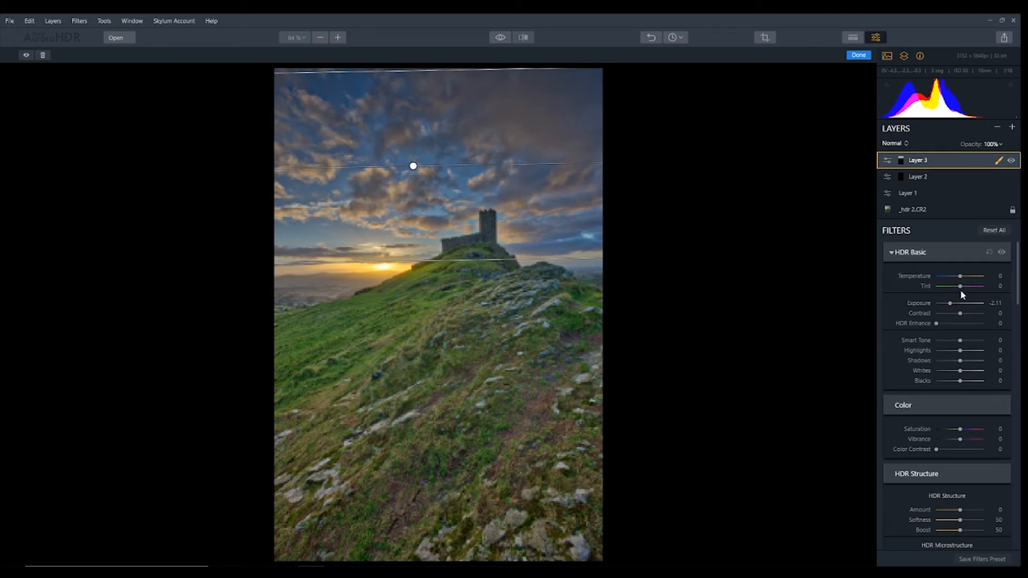
drag(960, 277, 958, 276)
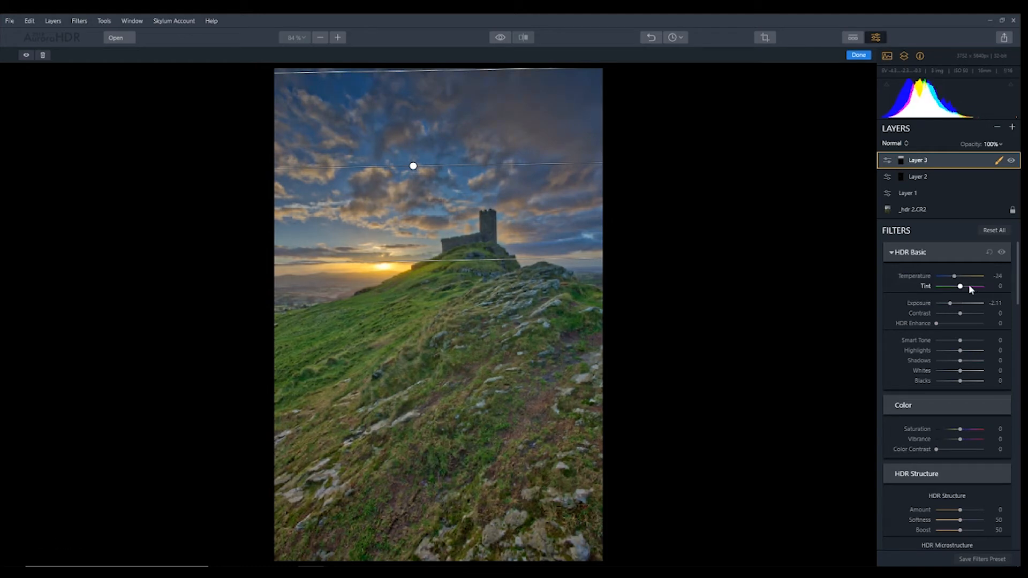
drag(960, 287, 965, 287)
drag(960, 313, 965, 318)
drag(960, 371, 965, 381)
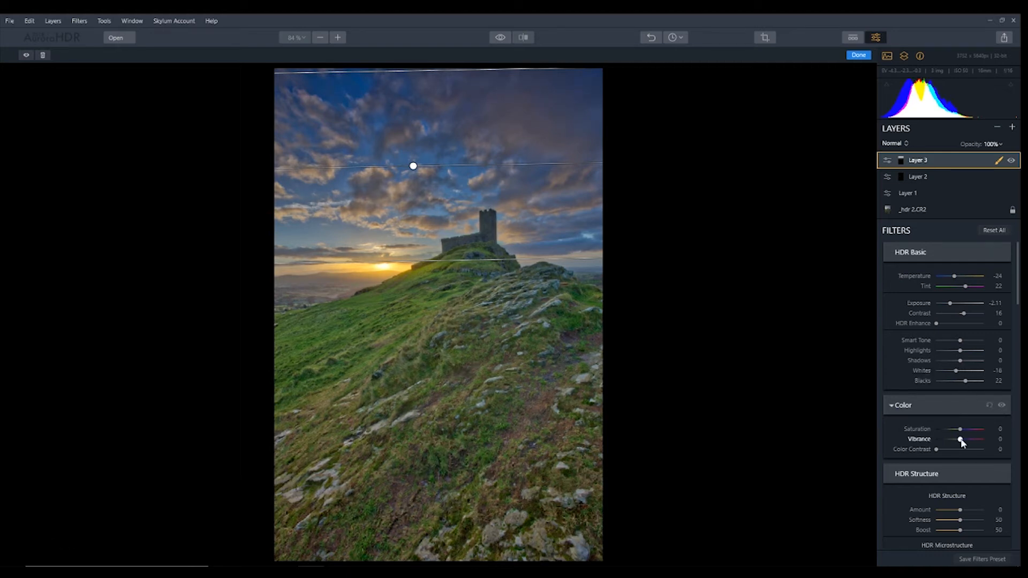
drag(962, 443, 969, 442)
Compare the sky with and without Layer 3, and finish editing its gradient mask
click(1010, 161)
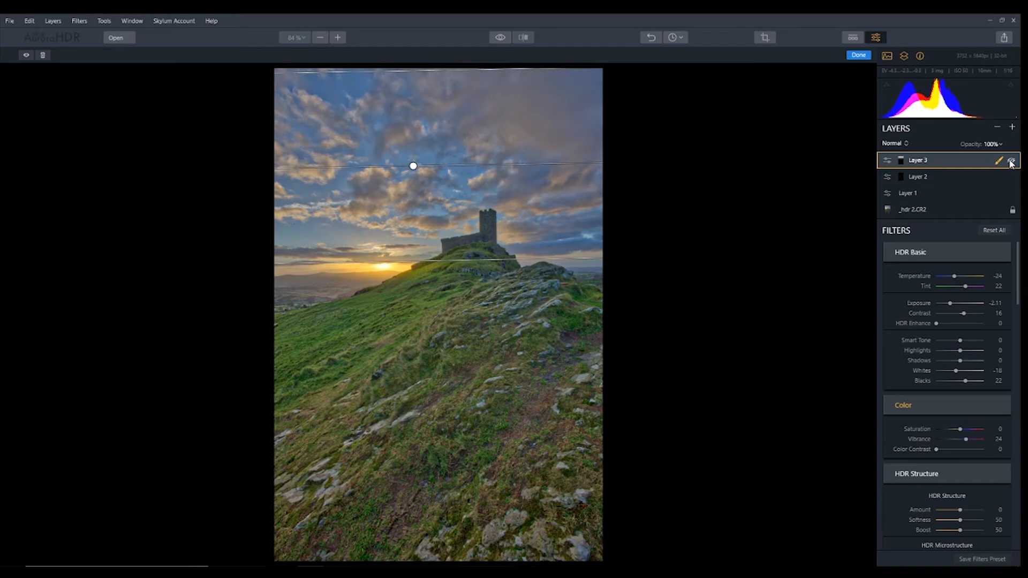
click(1011, 161)
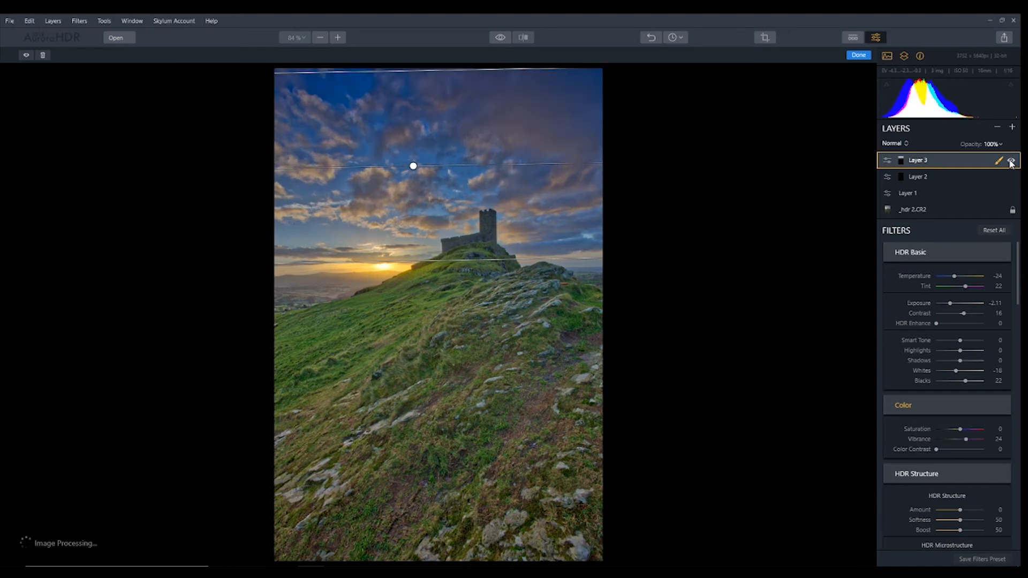
click(1010, 161)
click(1011, 162)
click(858, 56)
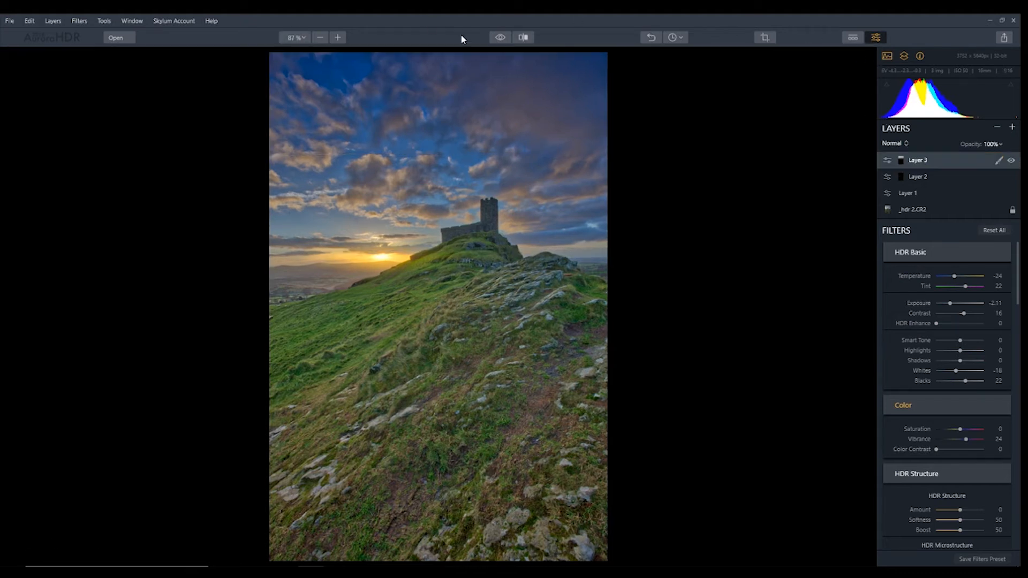
Compare the image edited with three adjustment layers against the unedited original several times
click(501, 37)
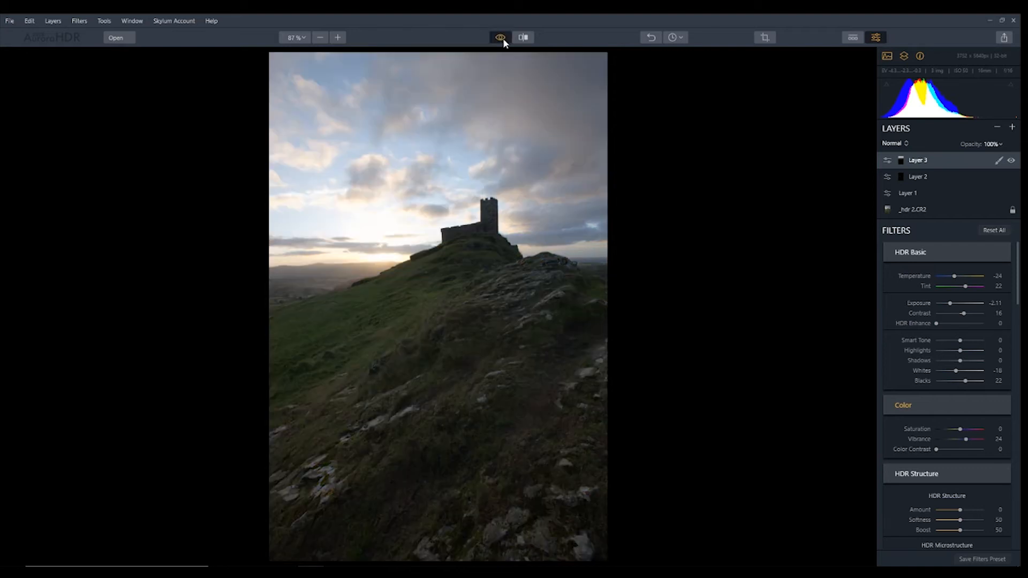
click(501, 37)
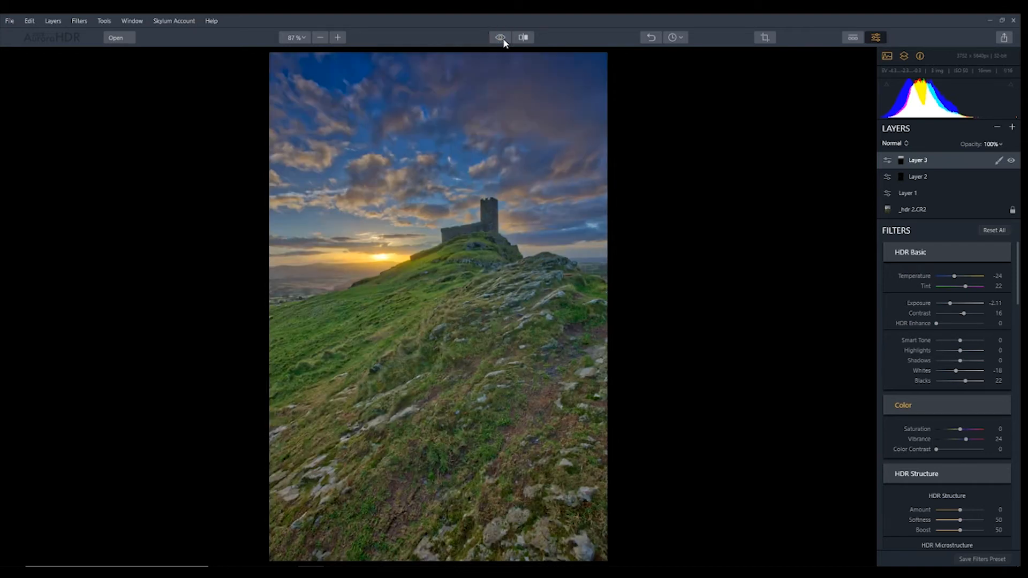
click(504, 39)
click(503, 39)
click(503, 39)
click(503, 39)
click(503, 38)
click(503, 38)
click(503, 38)
click(503, 38)
Add a fourth adjustment layer above Layer 3
click(1011, 128)
click(945, 138)
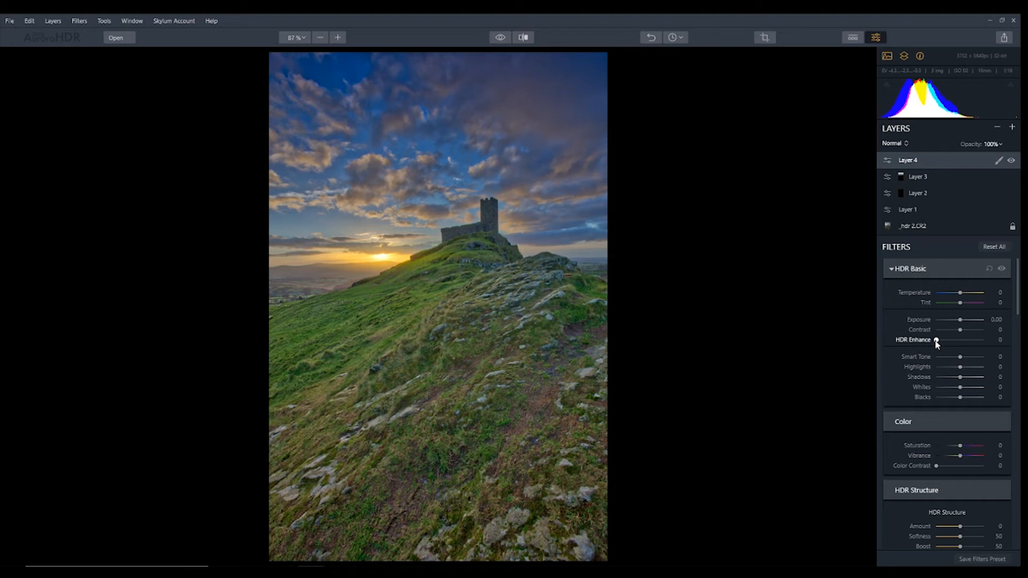
Try HDR Enhance at 100, and Smart Tone at 98, -100 and 20, on Layer 4
drag(936, 341, 976, 345)
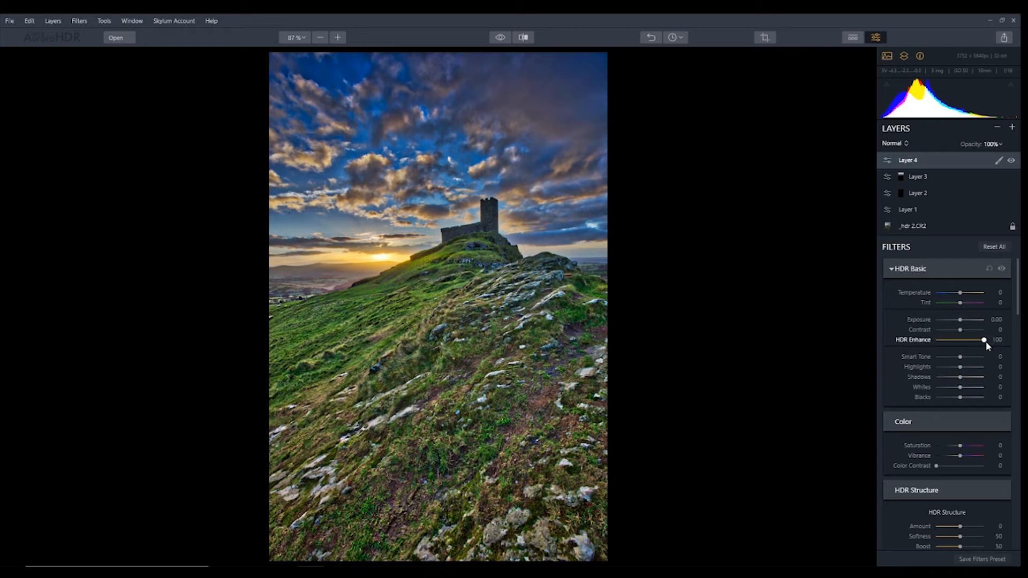
drag(984, 340, 936, 341)
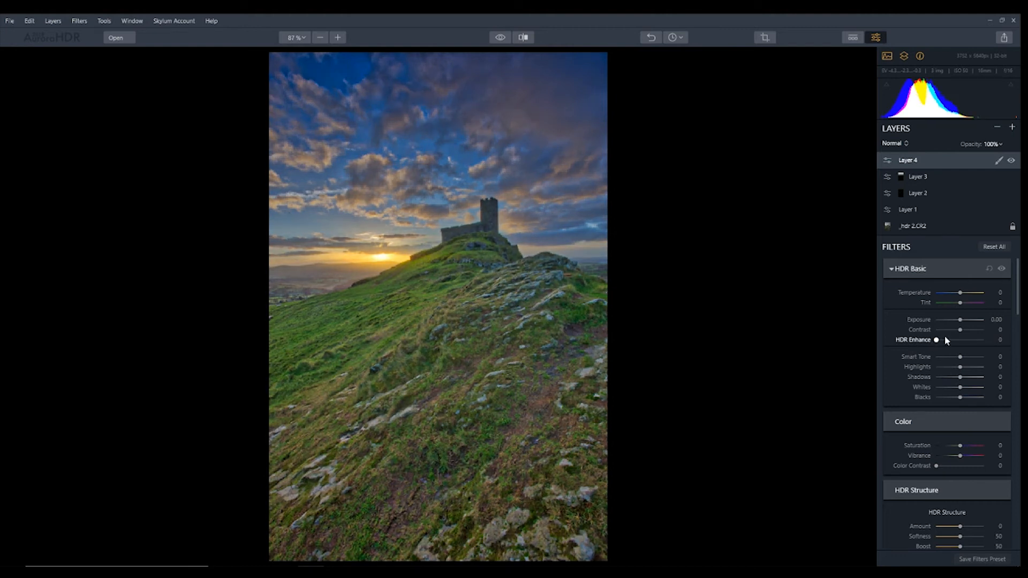
drag(960, 357, 984, 365)
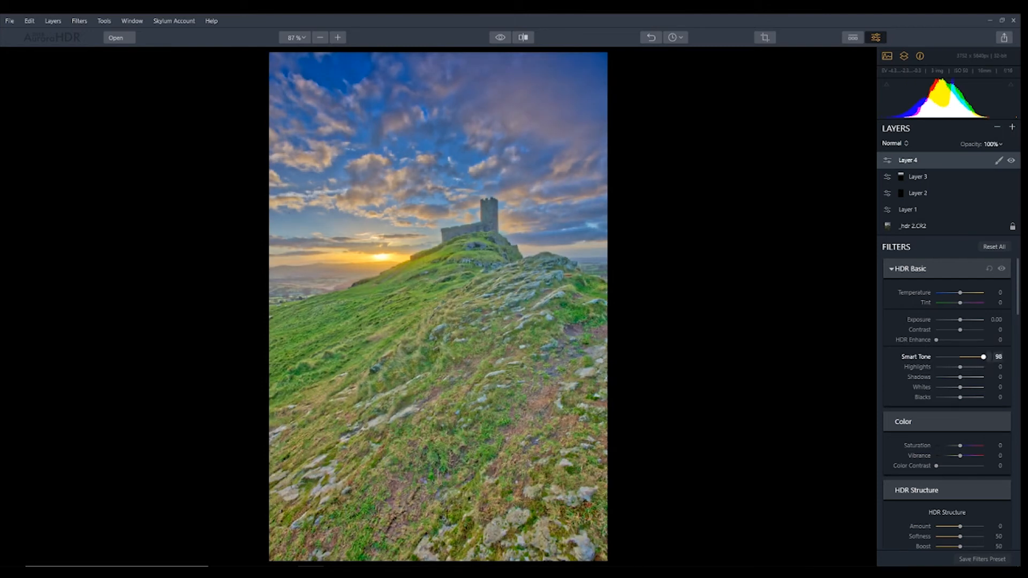
drag(984, 360, 913, 361)
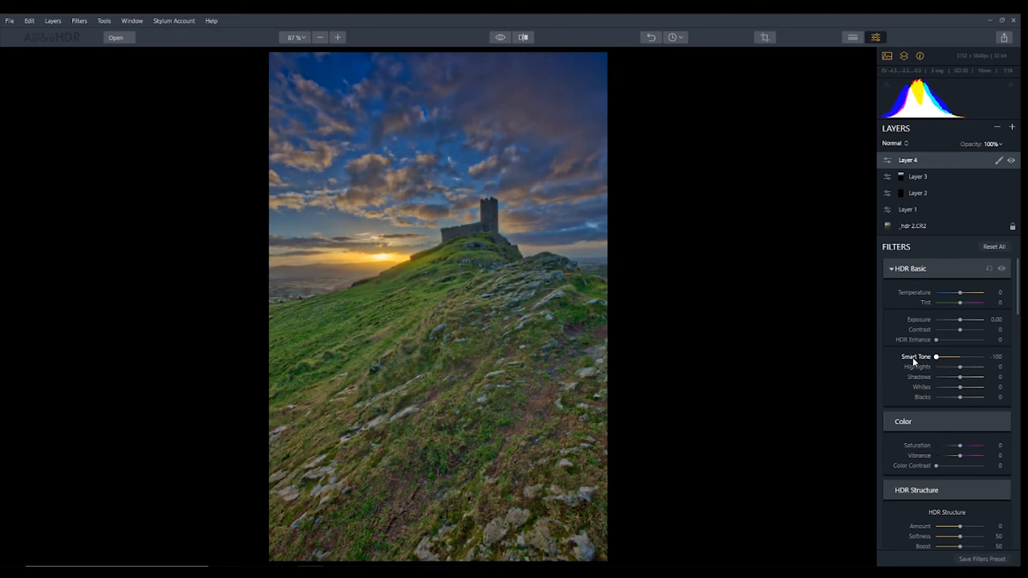
drag(940, 358, 963, 367)
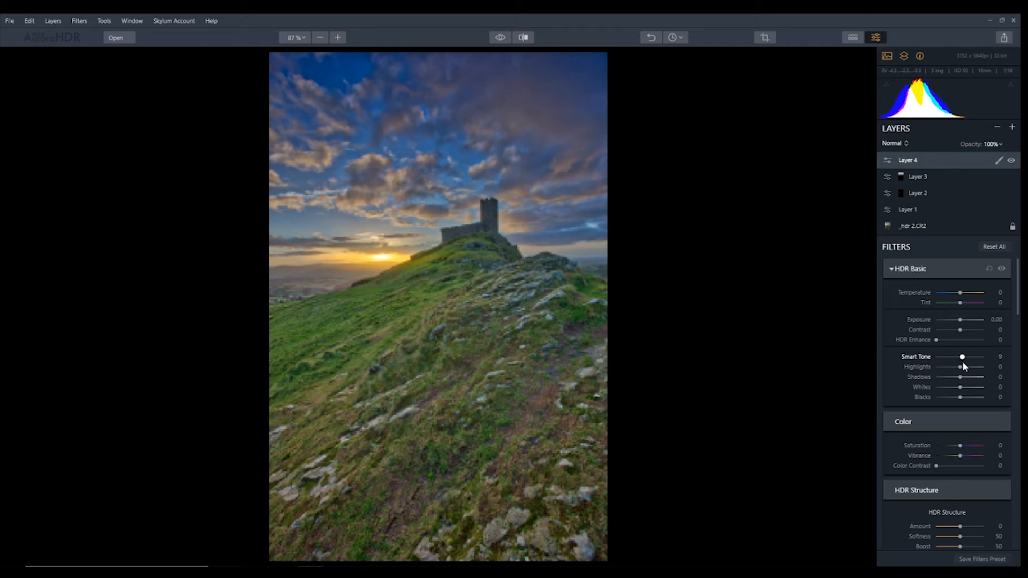
Set Layer 4's HDR Enhance to 87 and reset its Smart Tone to 0
drag(936, 340, 953, 346)
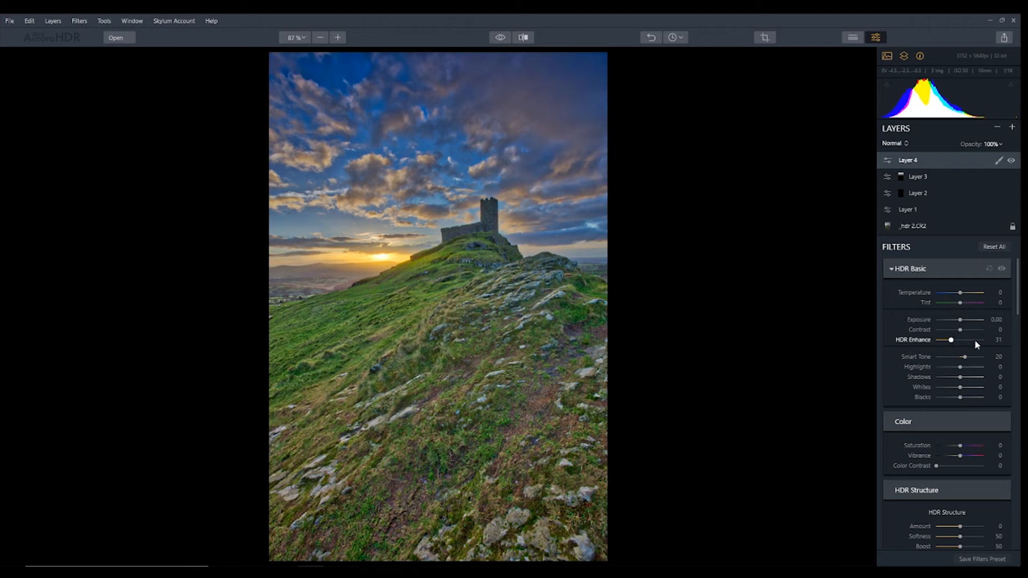
drag(953, 339, 966, 345)
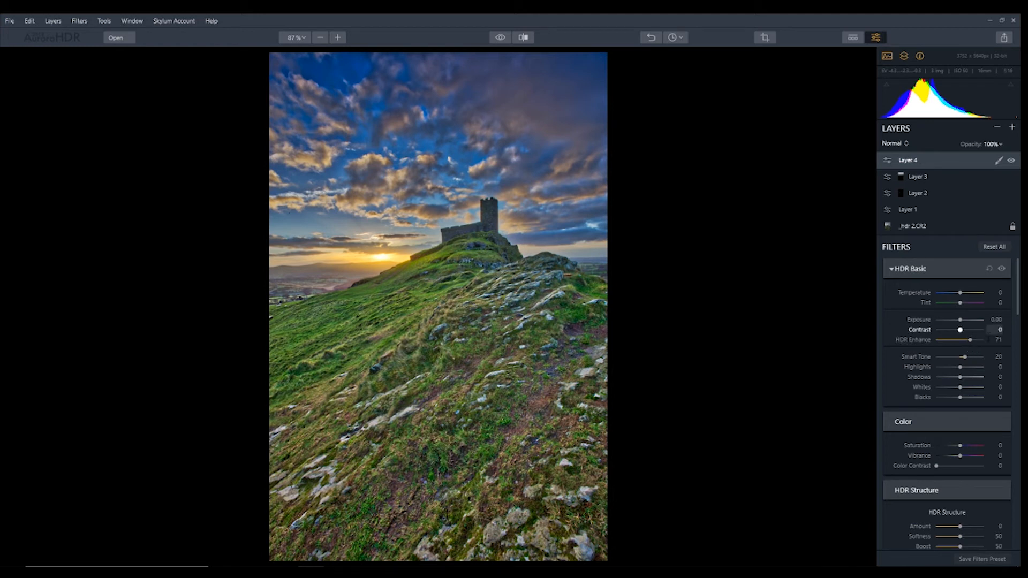
drag(973, 340, 968, 347)
double_click(965, 357)
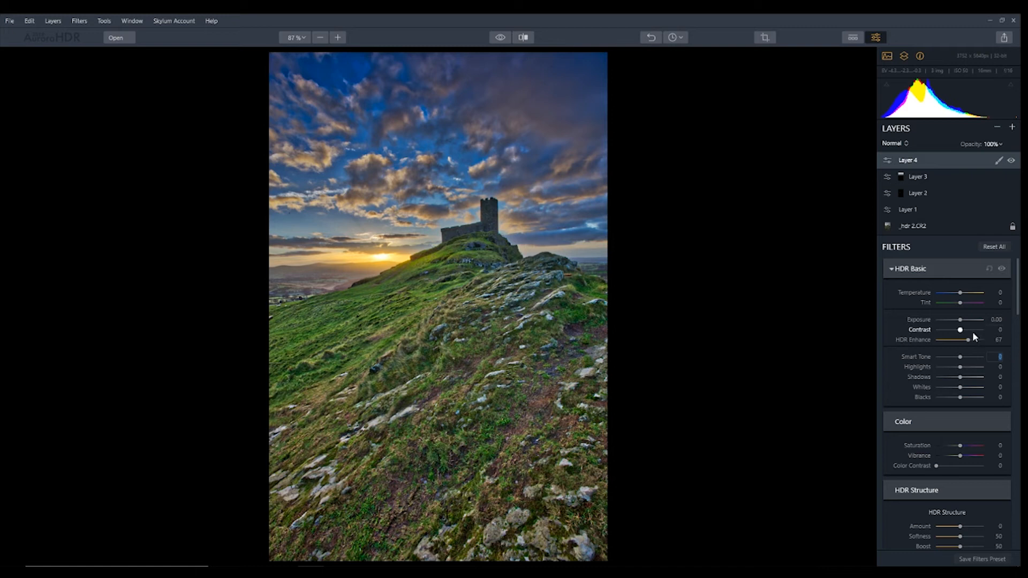
drag(971, 340, 979, 341)
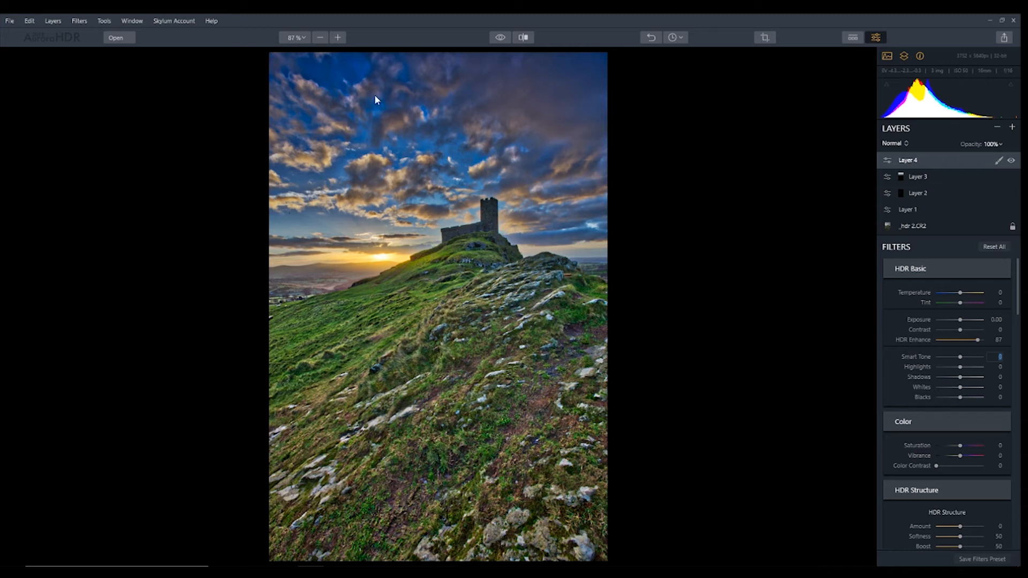
Draw a gradient mask on Layer 4 from the foreground up to the horizon, and shift it up to reach the castle tower
click(999, 160)
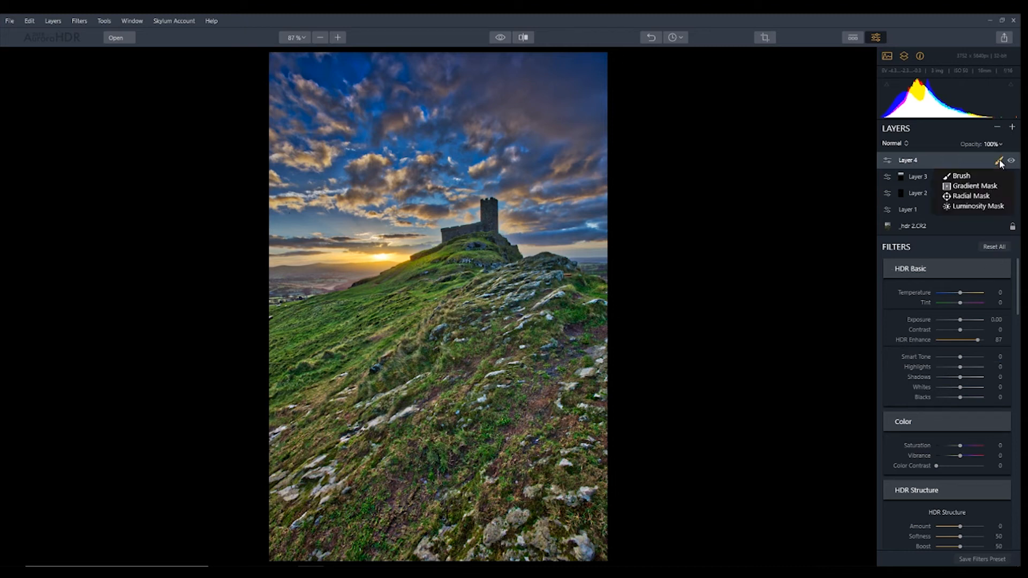
click(986, 187)
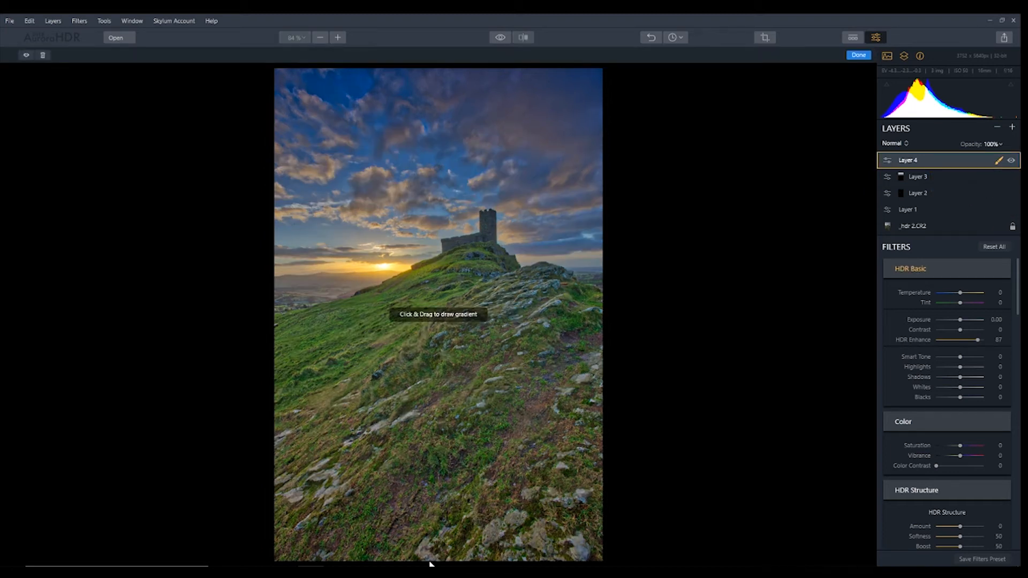
mouse_move(425, 559)
mouse_down()
mouse_move(431, 471)
mouse_move(415, 384)
mouse_move(436, 308)
mouse_move(432, 275)
mouse_move(417, 274)
mouse_up()
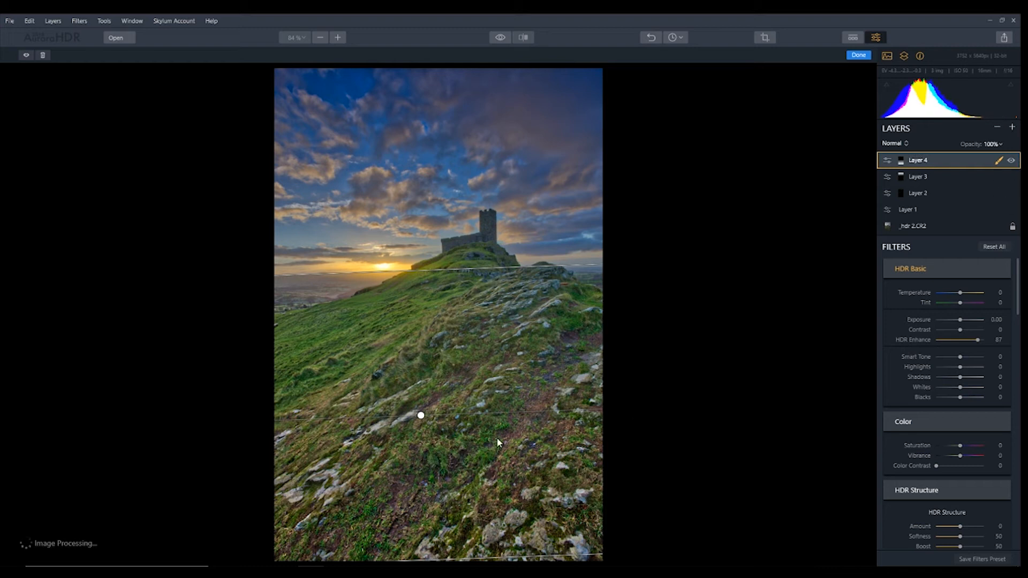
drag(421, 413, 429, 368)
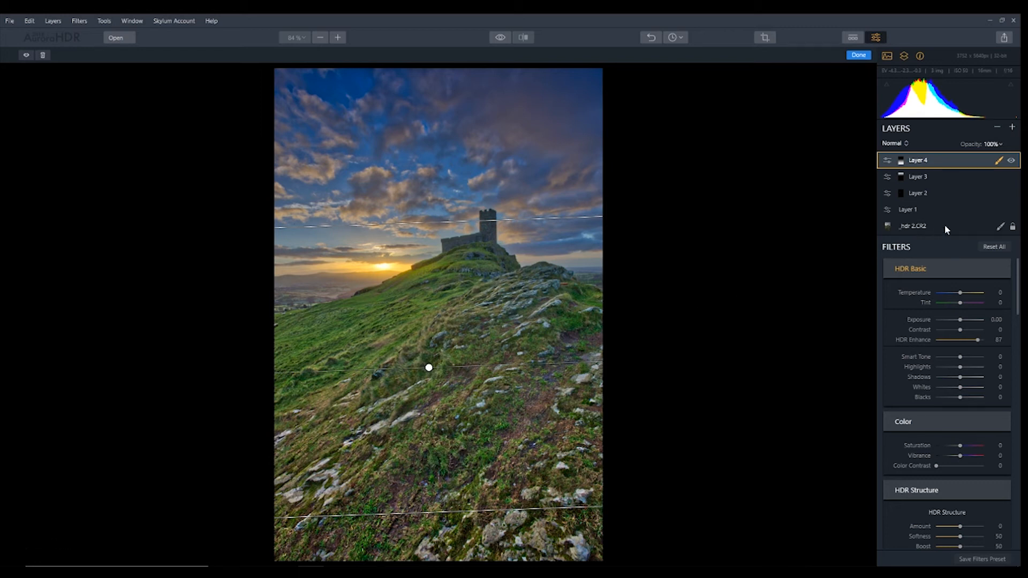
Compare the foreground with and without Layer 4, and finish editing its gradient mask
click(1011, 160)
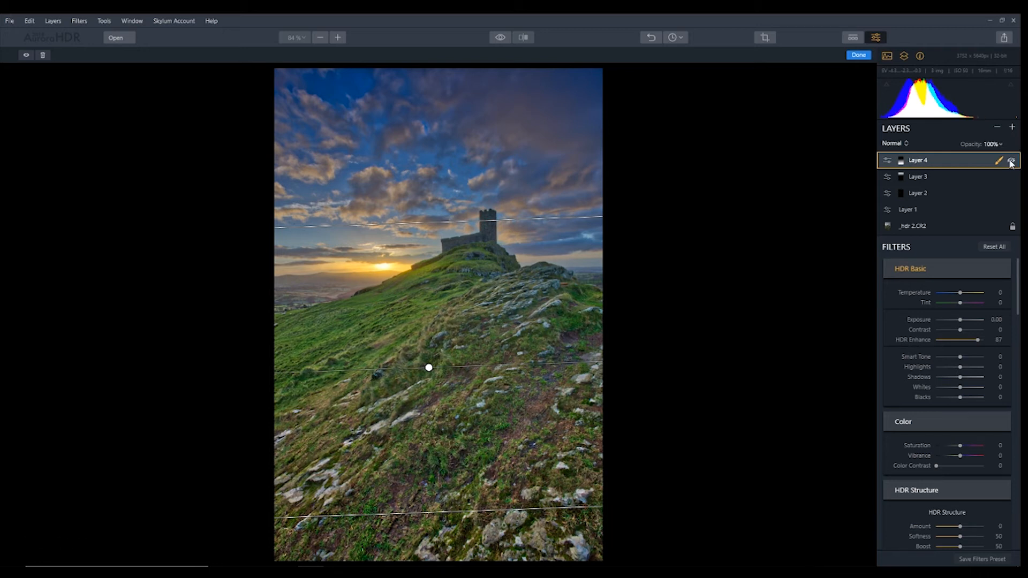
click(1011, 161)
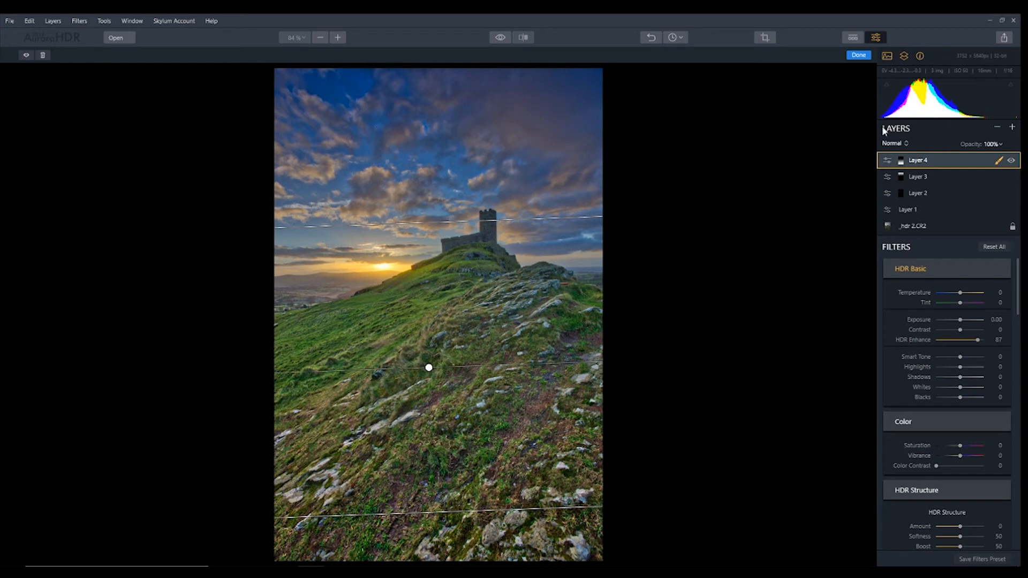
click(859, 55)
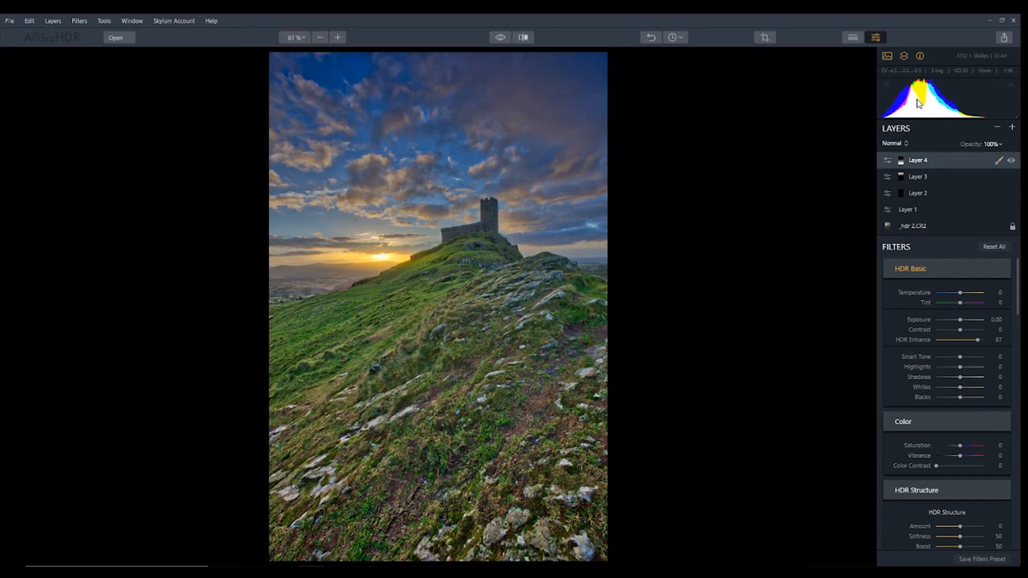
Check the result of all four adjustment layers against the original image
click(500, 38)
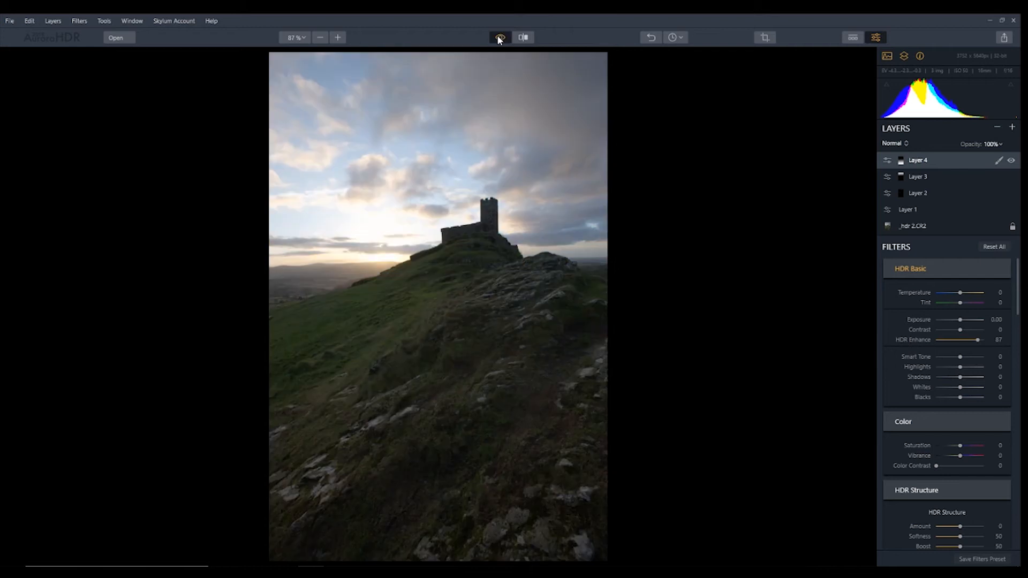
click(500, 37)
click(499, 38)
click(499, 38)
click(499, 37)
click(500, 37)
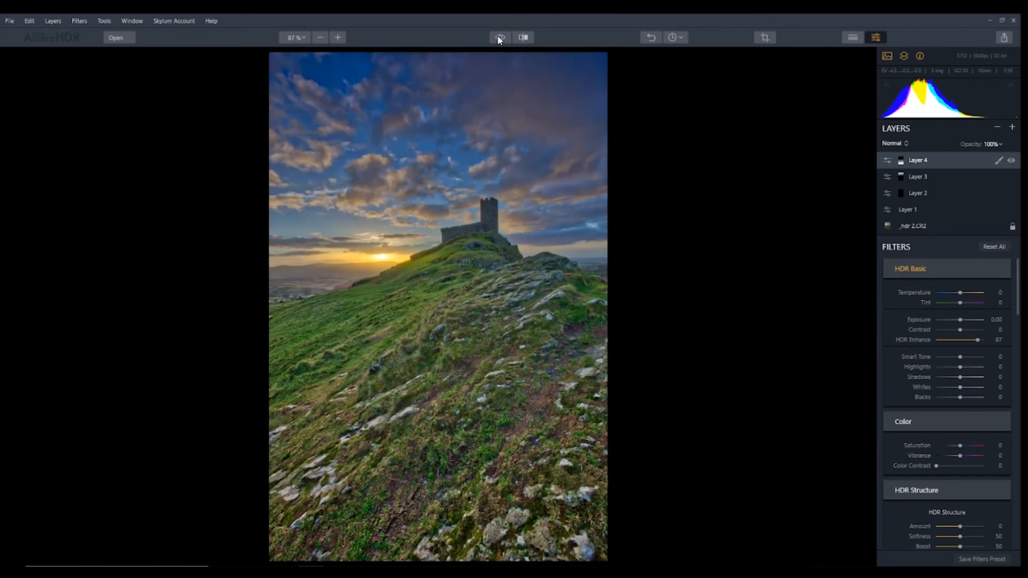
click(500, 37)
click(500, 38)
click(499, 37)
click(500, 37)
Set the HDR Microstructure Amount to 94 on a new fifth adjustment layer, and compare the image with and without the HDR Structure filter
click(1014, 130)
key(Escape)
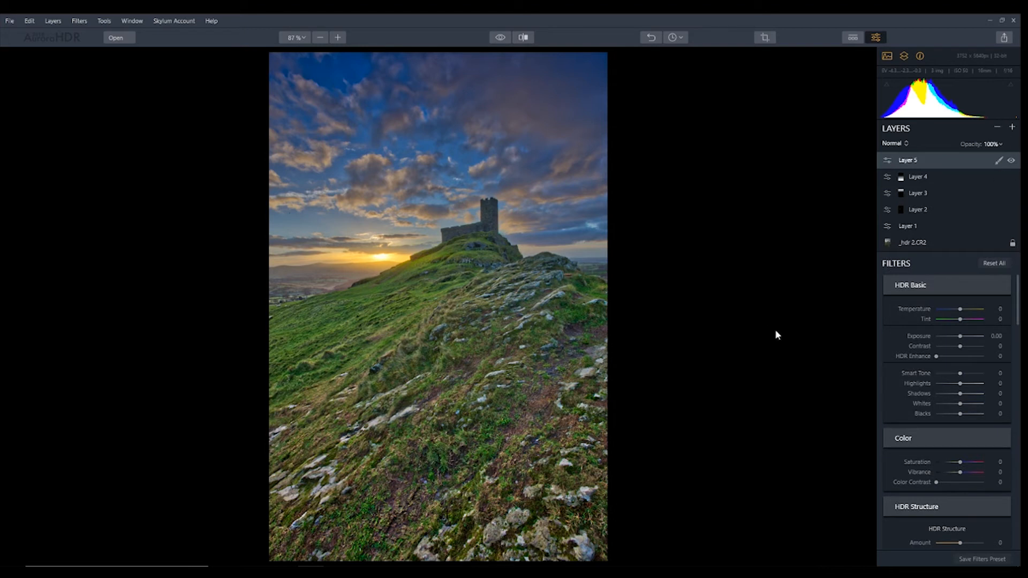
scroll(963, 366, down, 4)
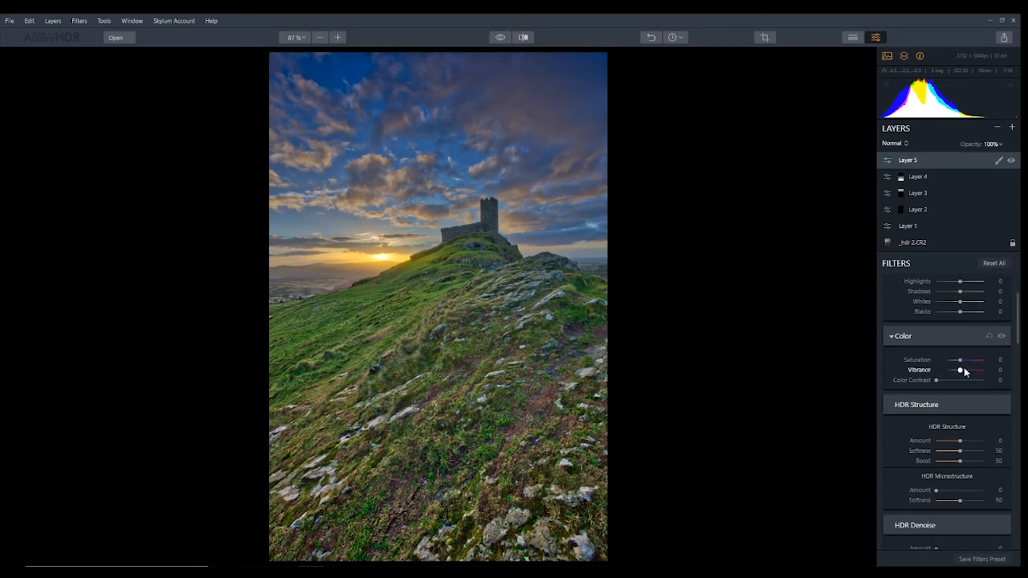
scroll(963, 368, down, 1)
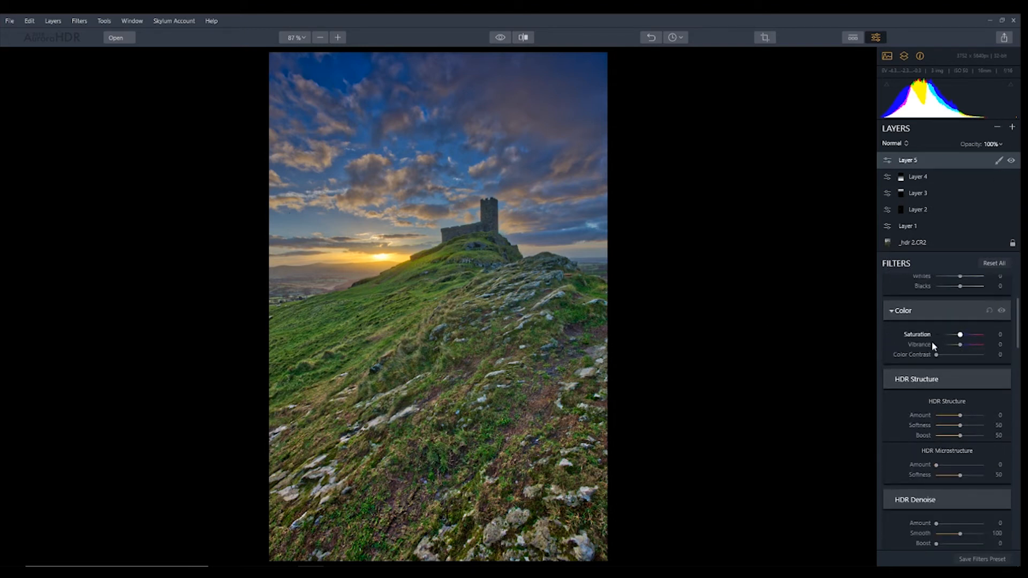
scroll(927, 332, up, 2)
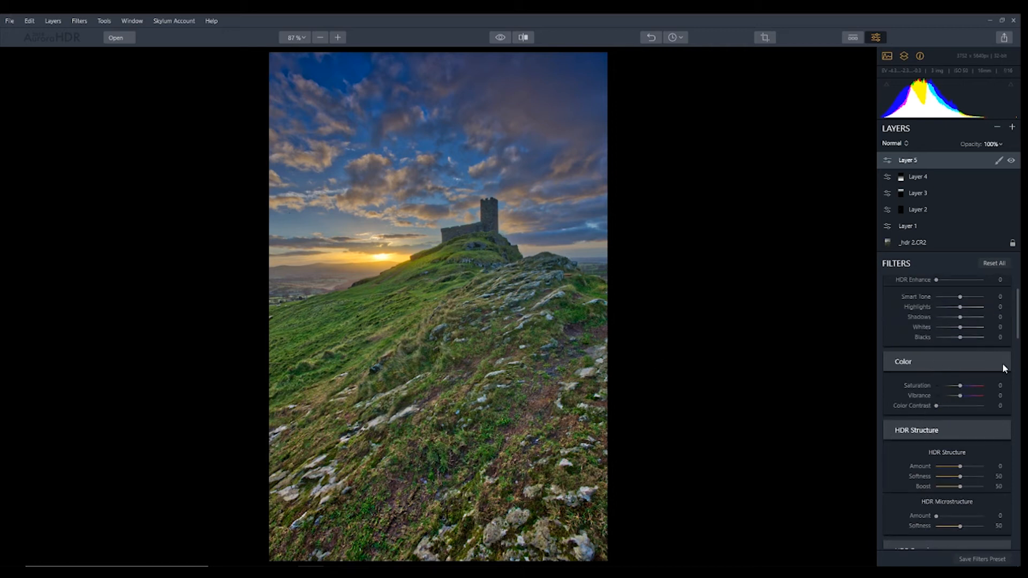
scroll(949, 407, down, 4)
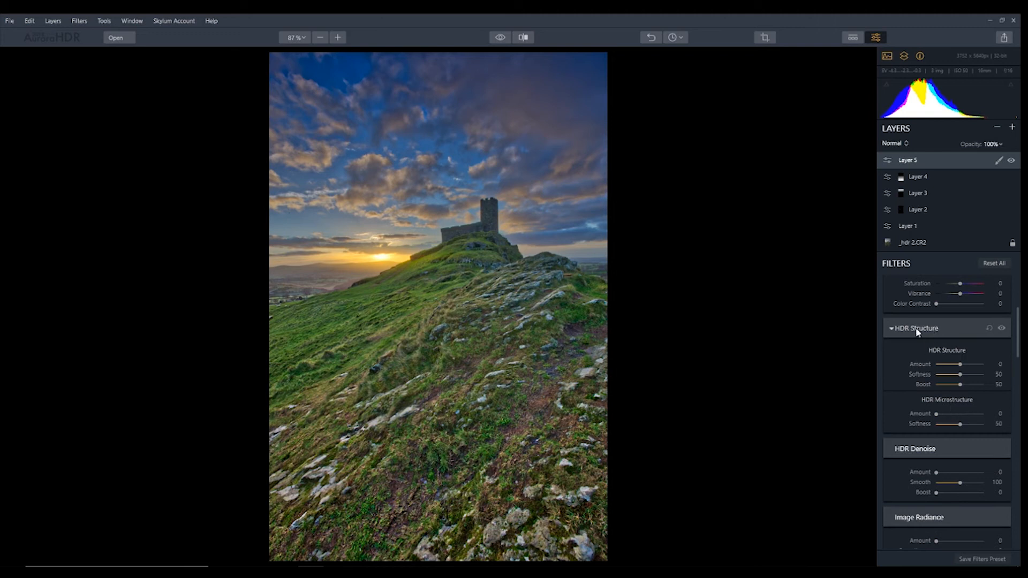
scroll(913, 380, down, 2)
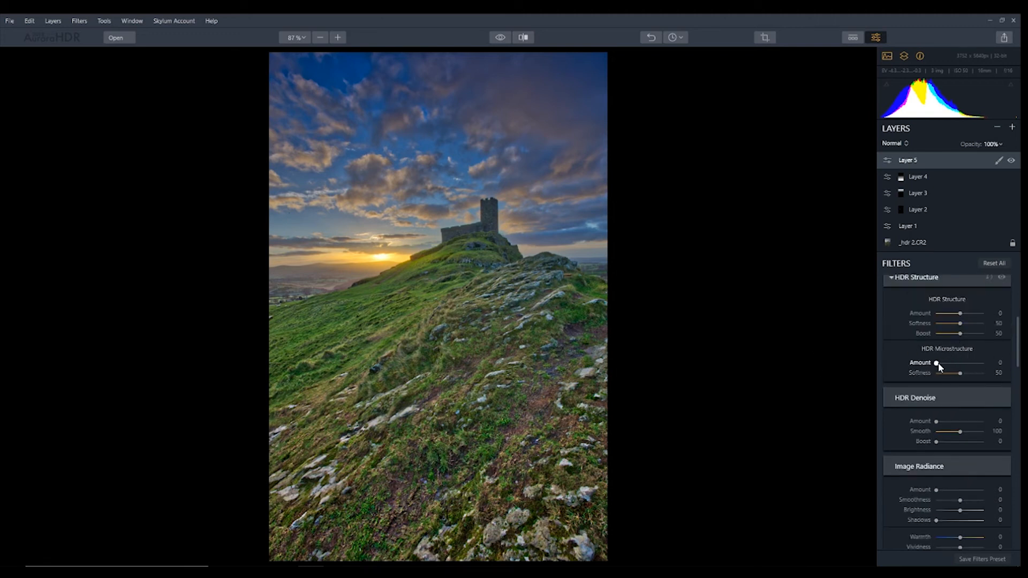
drag(937, 363, 982, 366)
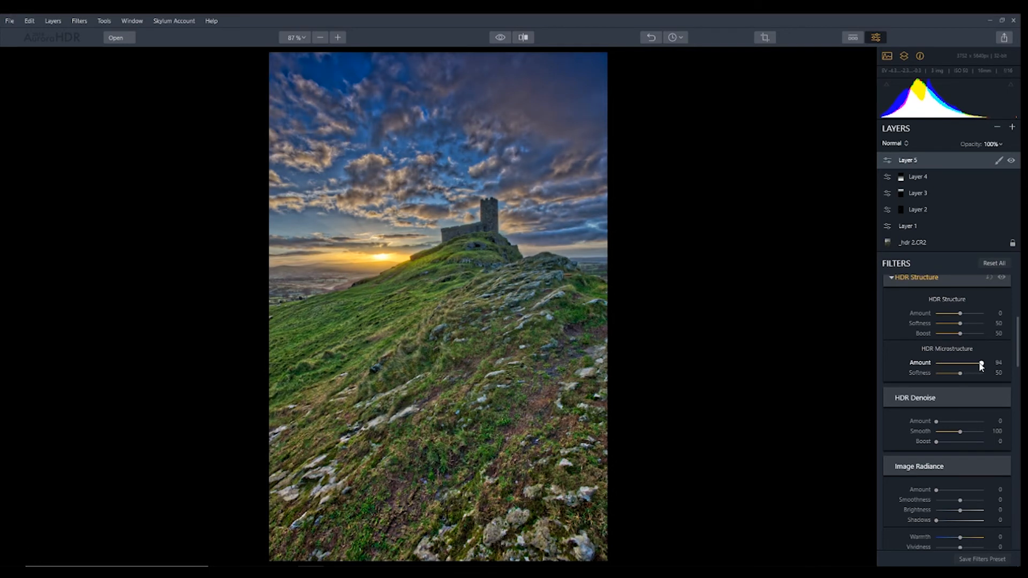
click(1001, 277)
click(1001, 277)
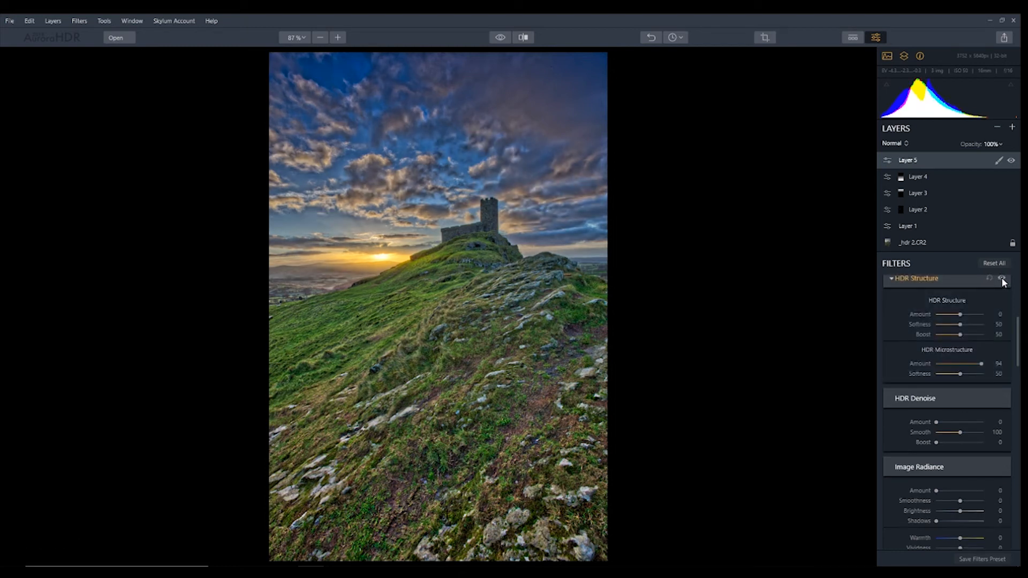
Compare the image with and without the HDR Structure filter, and reset the HDR Microstructure Amount to 0
click(1001, 277)
click(1001, 279)
click(1001, 278)
click(1002, 279)
double_click(974, 364)
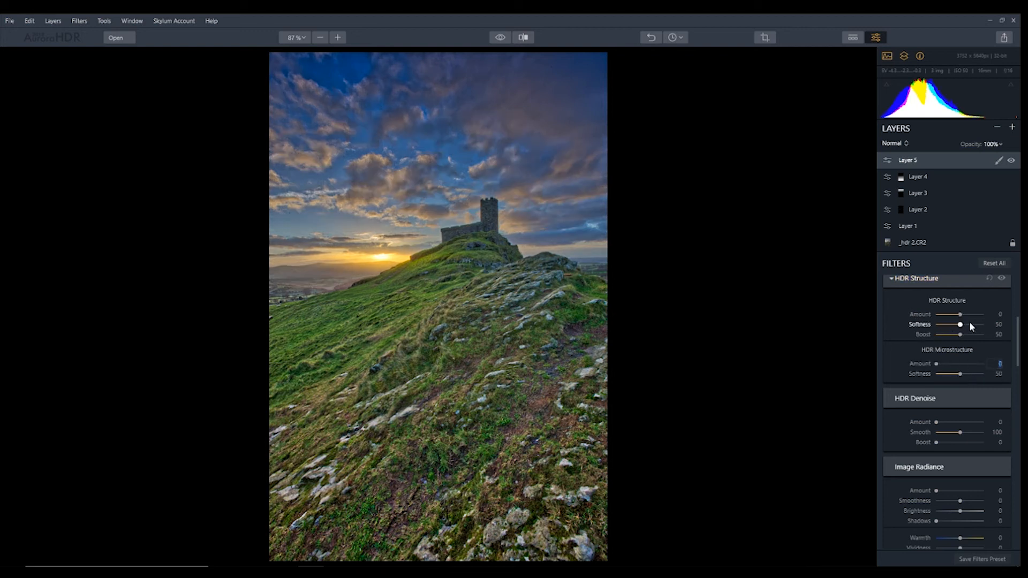
Try an HDR Structure Amount of 100, compare the image with and without it, and return the Amount to 0
drag(961, 314, 988, 316)
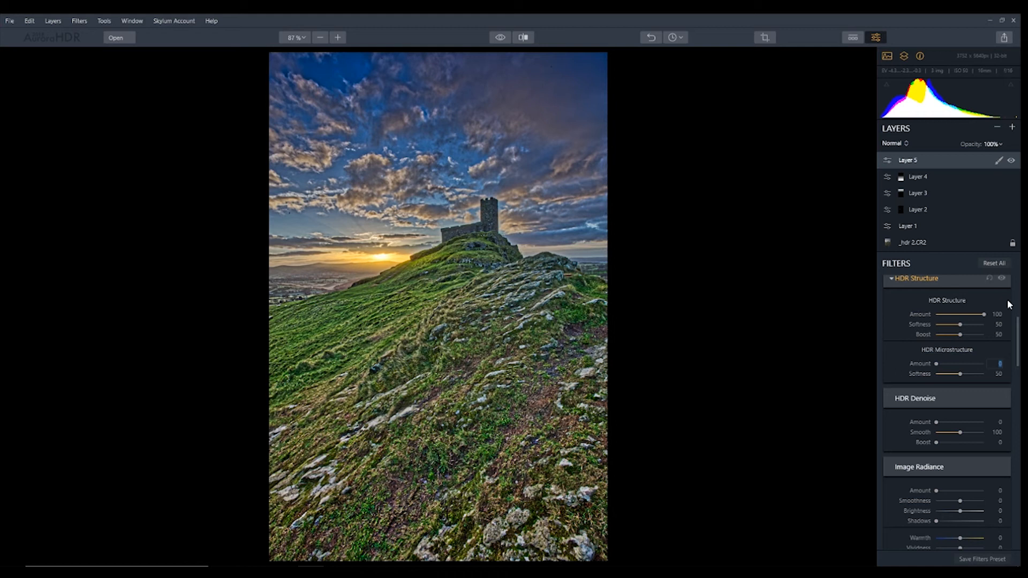
click(1000, 278)
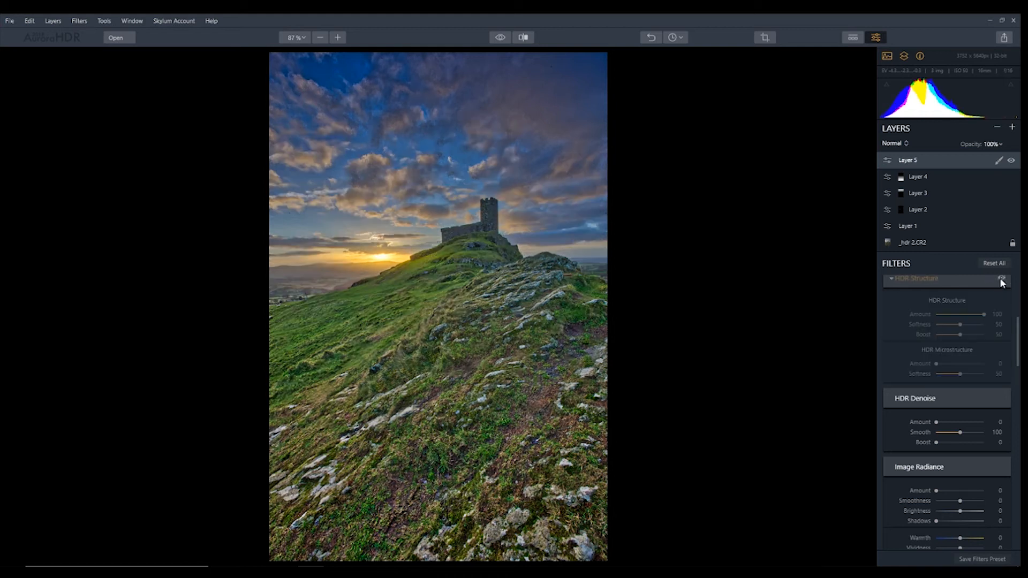
click(1000, 279)
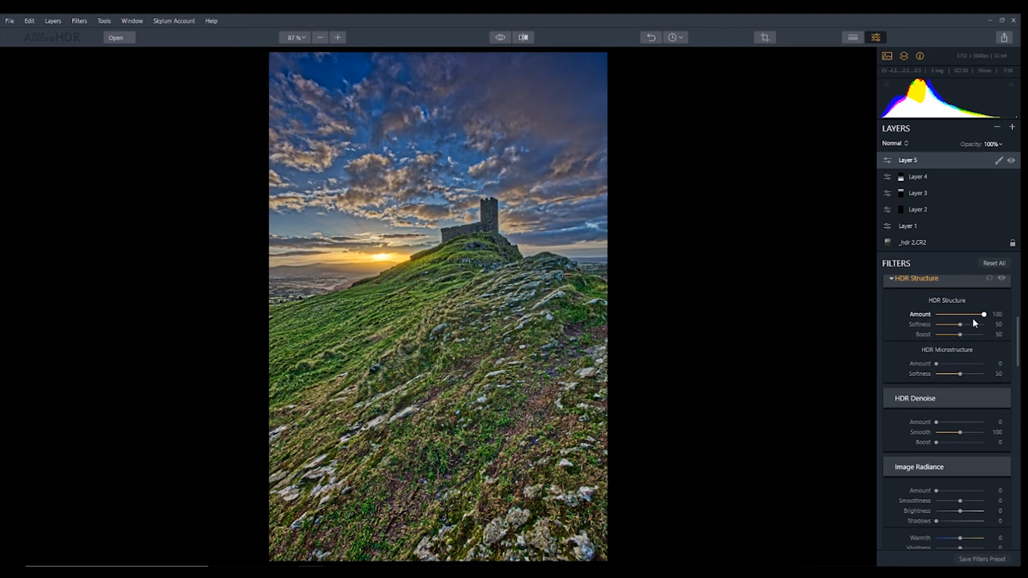
drag(984, 317, 962, 315)
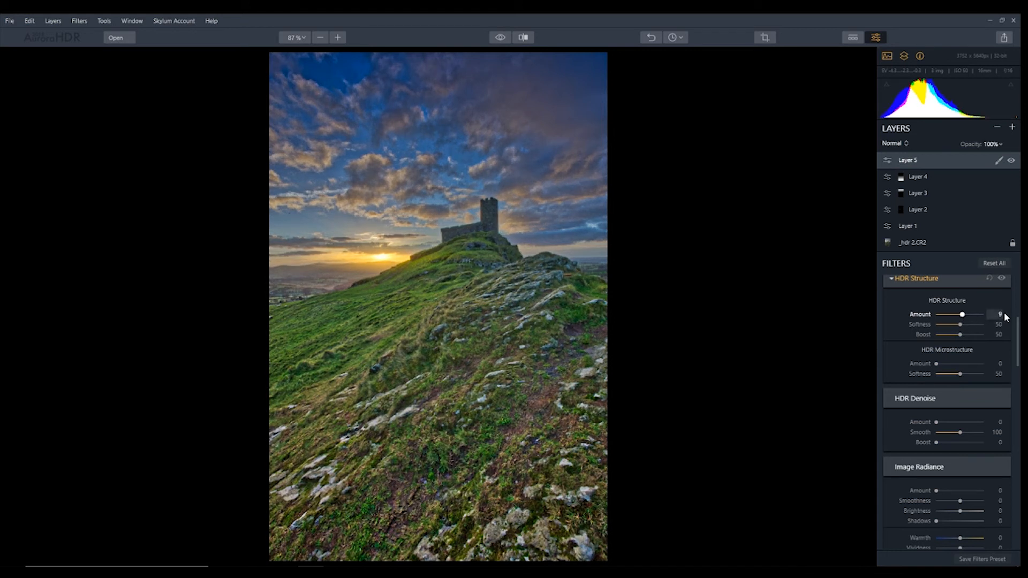
click(1000, 316)
text(0)
key(Return)
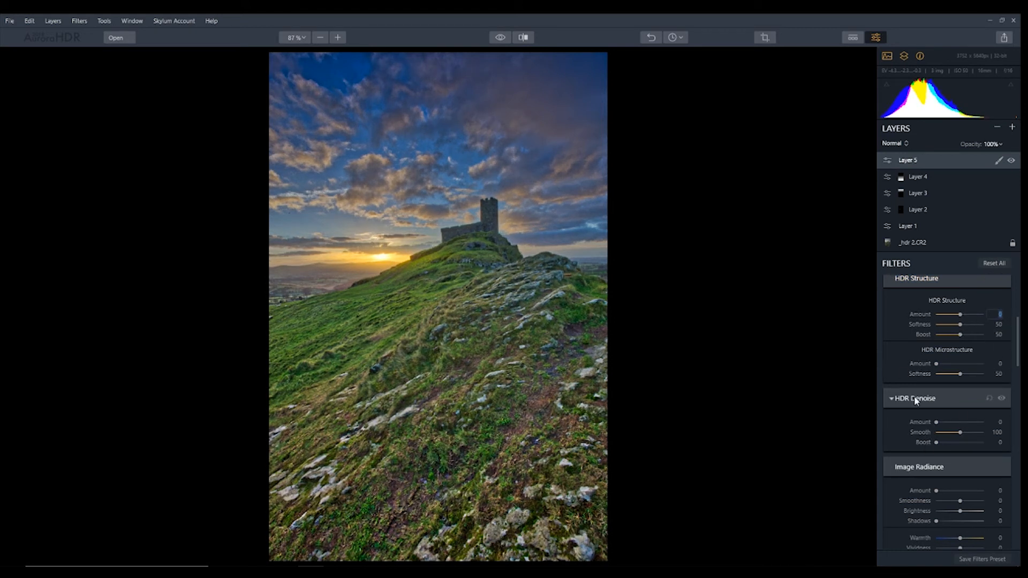
Set the HDR Denoise Amount on Layer 5 to 72, comparing the enlarged sky with and without the filter
scroll(934, 399, down, 2)
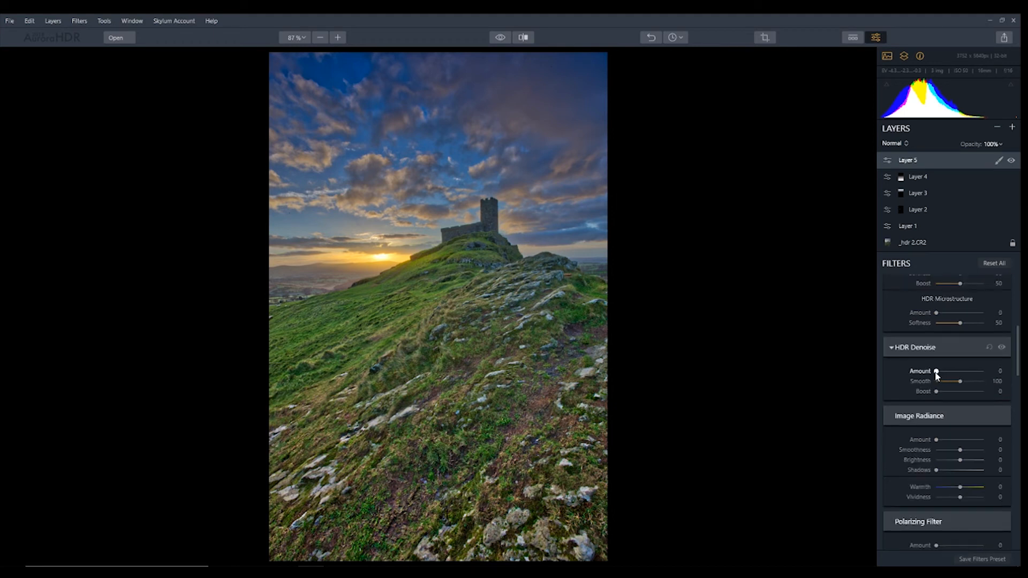
drag(937, 372, 945, 373)
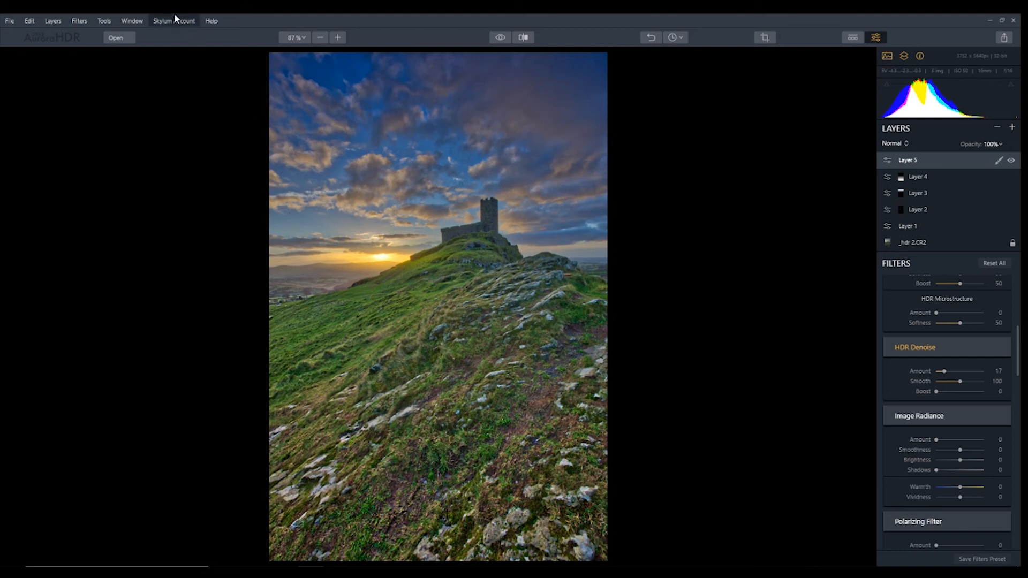
click(303, 38)
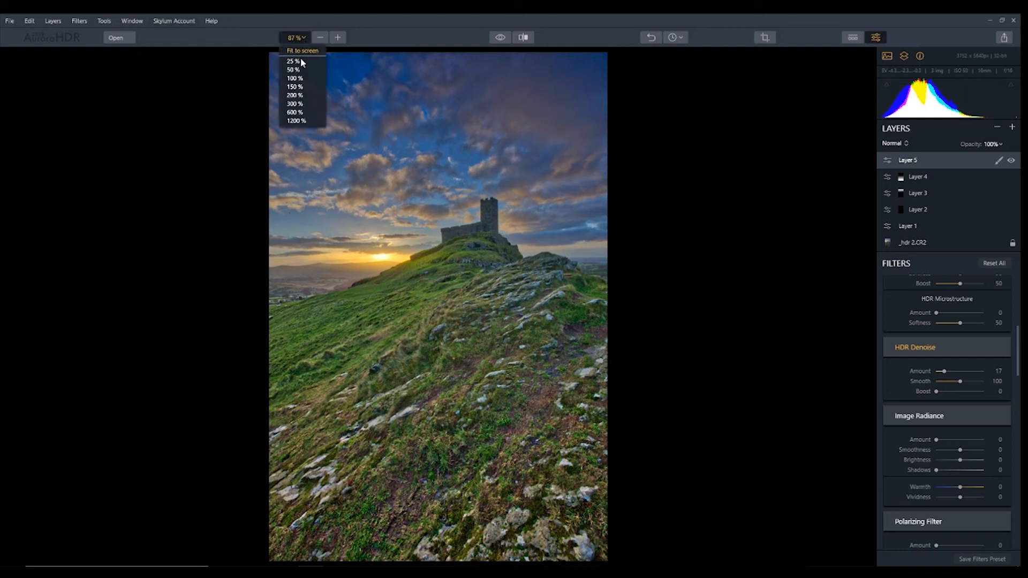
click(299, 91)
drag(468, 131, 474, 418)
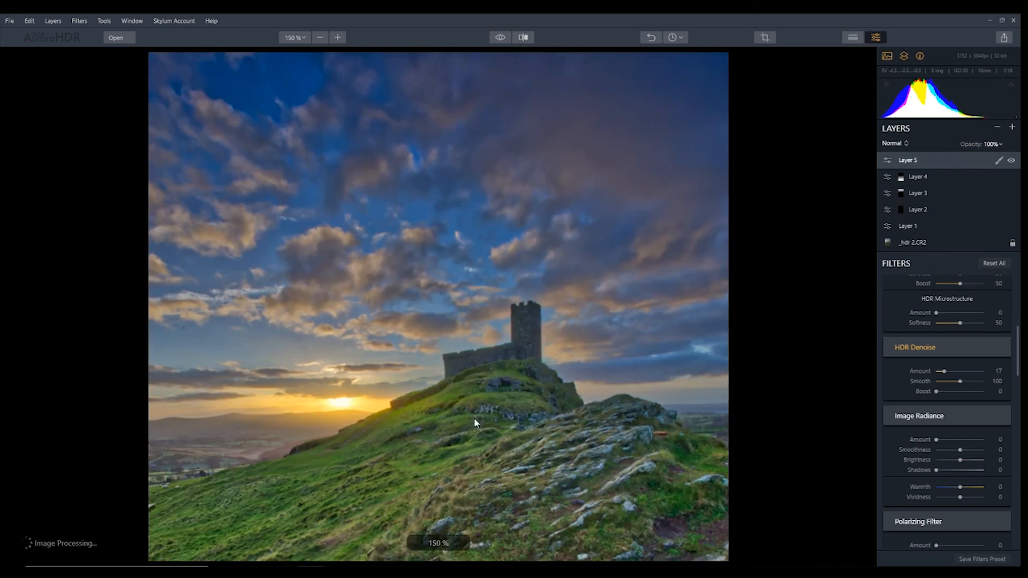
click(307, 42)
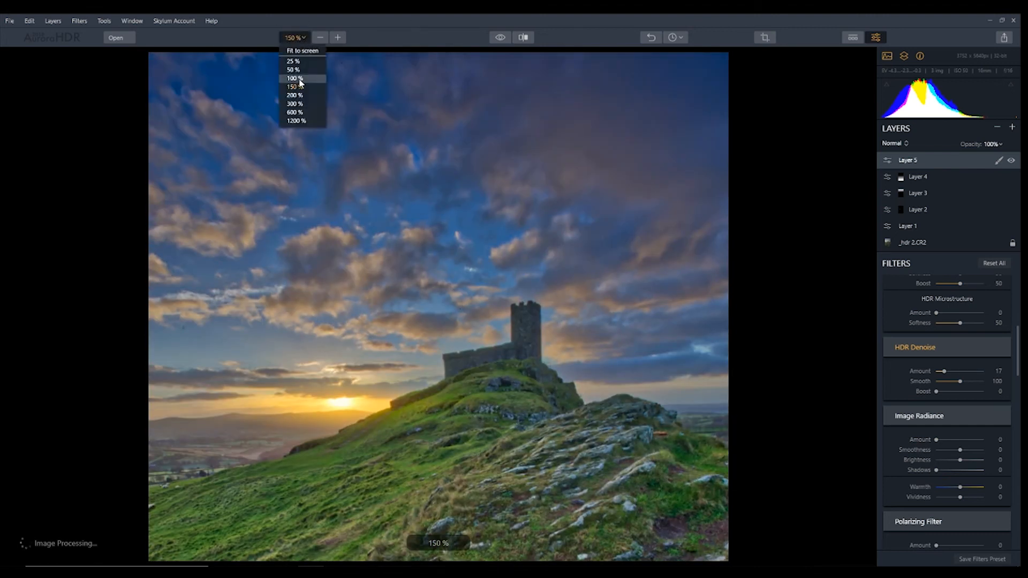
click(338, 37)
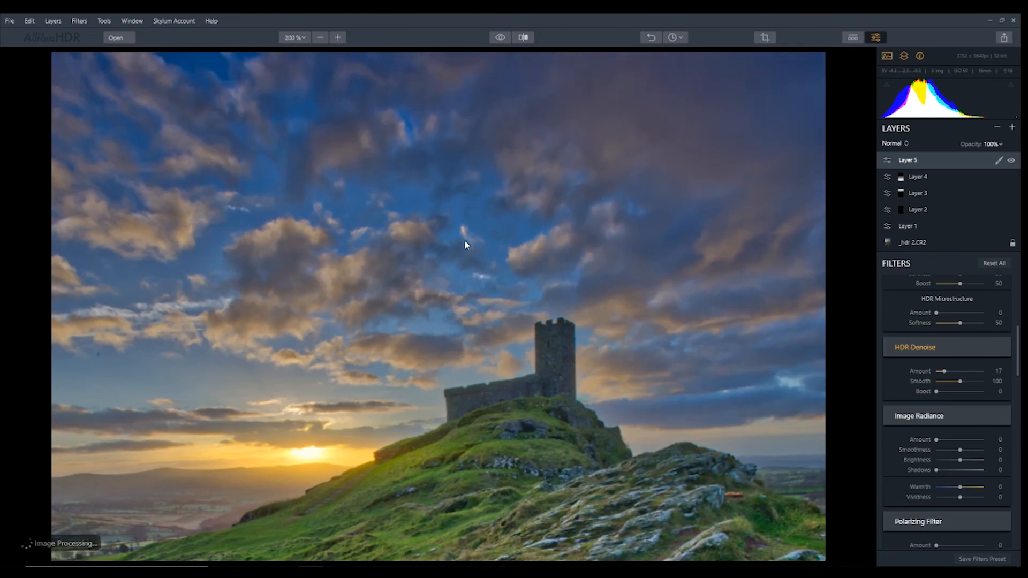
drag(464, 245, 488, 328)
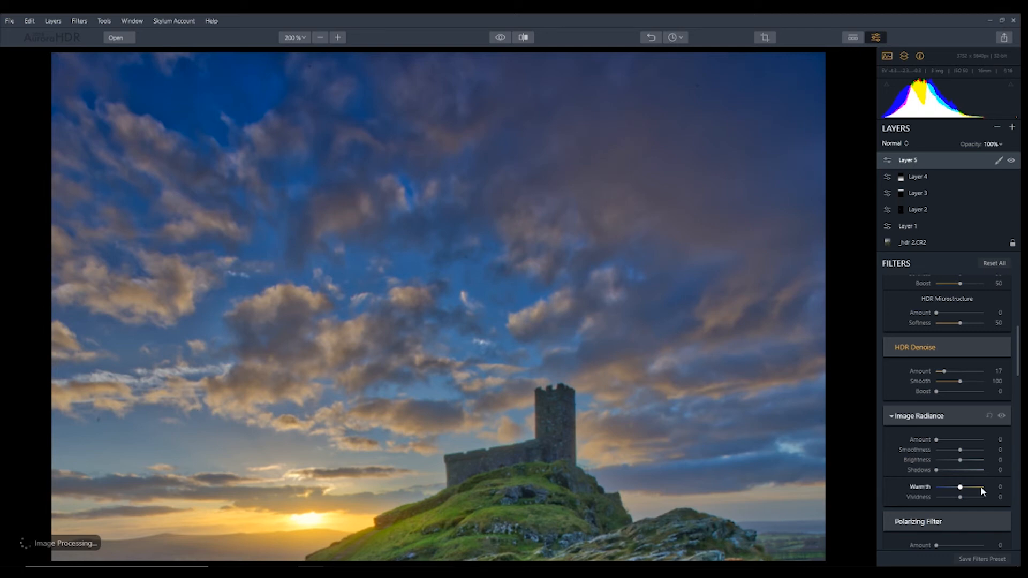
drag(945, 372, 967, 375)
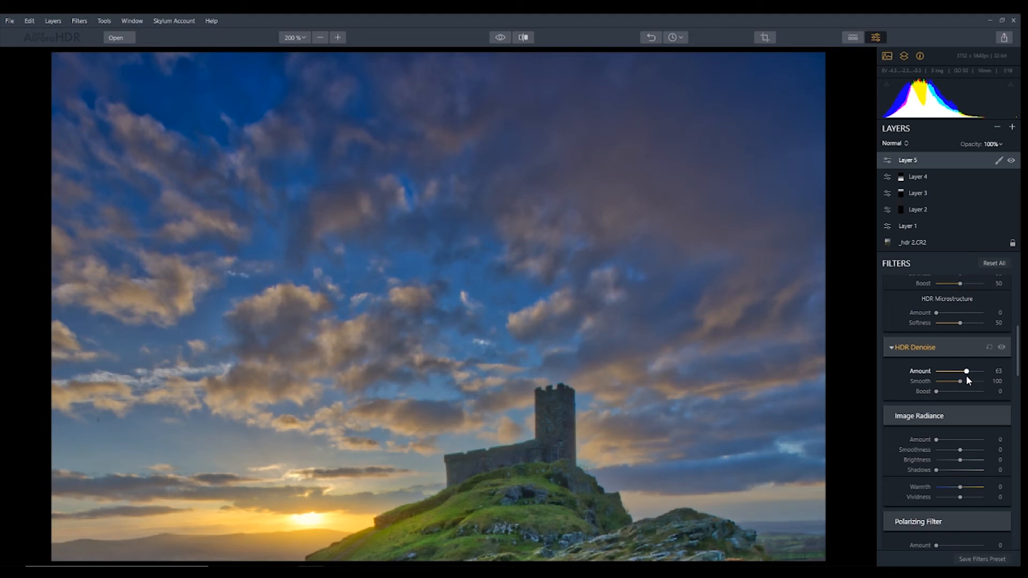
click(1001, 348)
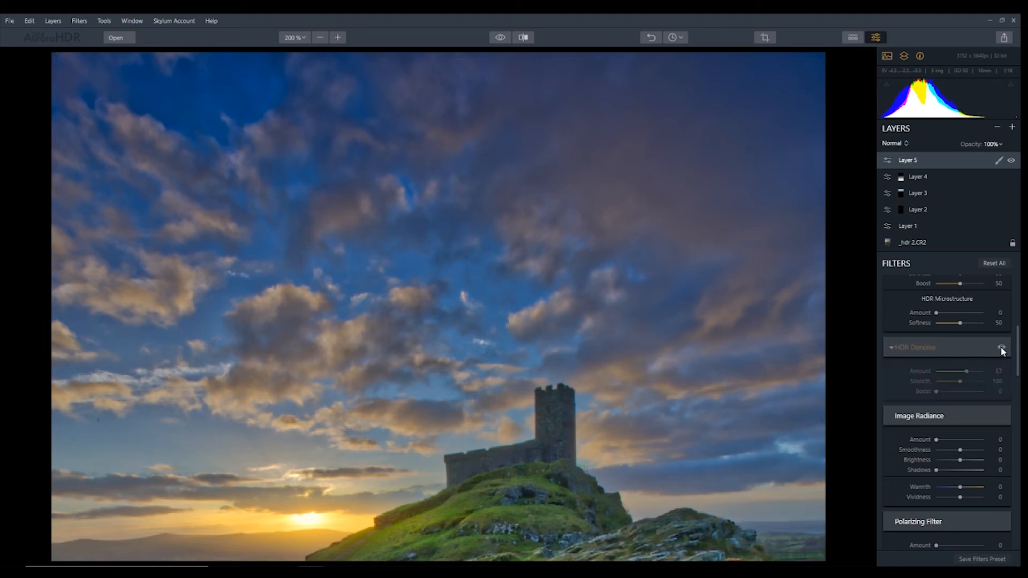
click(1001, 348)
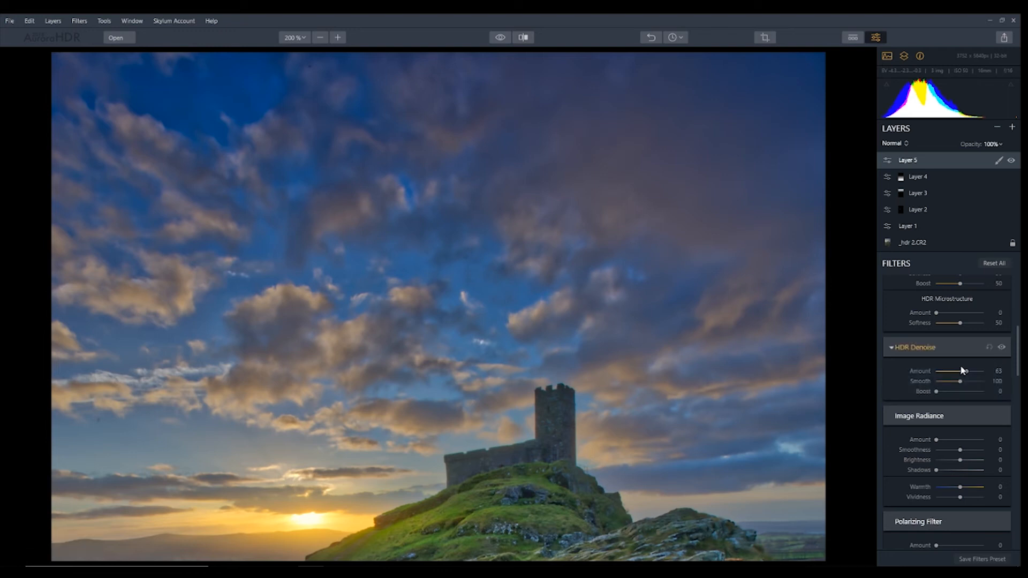
drag(966, 371, 970, 372)
Compare the whole image with and without the HDR Denoise filter
key(ctrl+0)
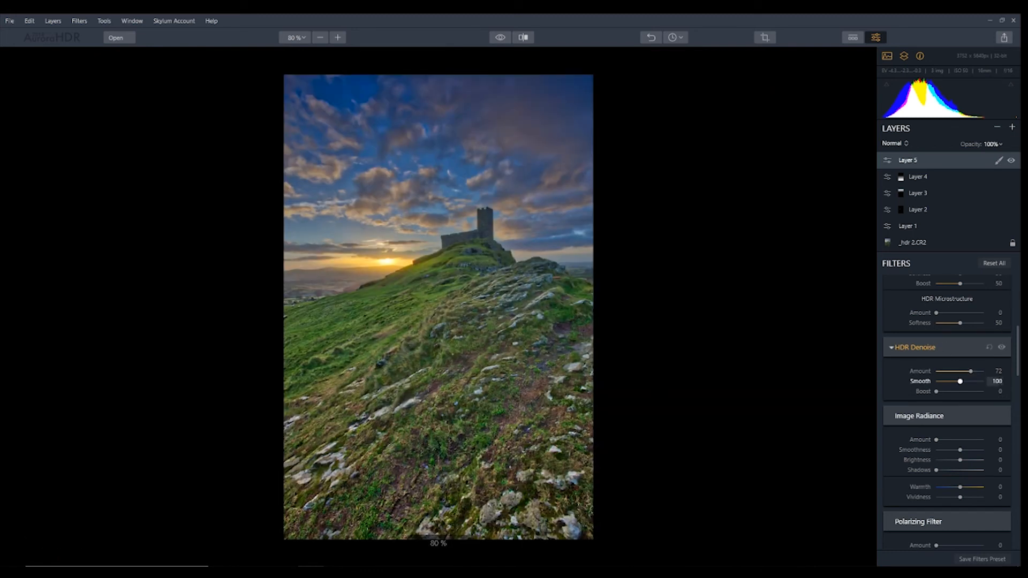
click(1001, 347)
click(1001, 347)
click(1001, 347)
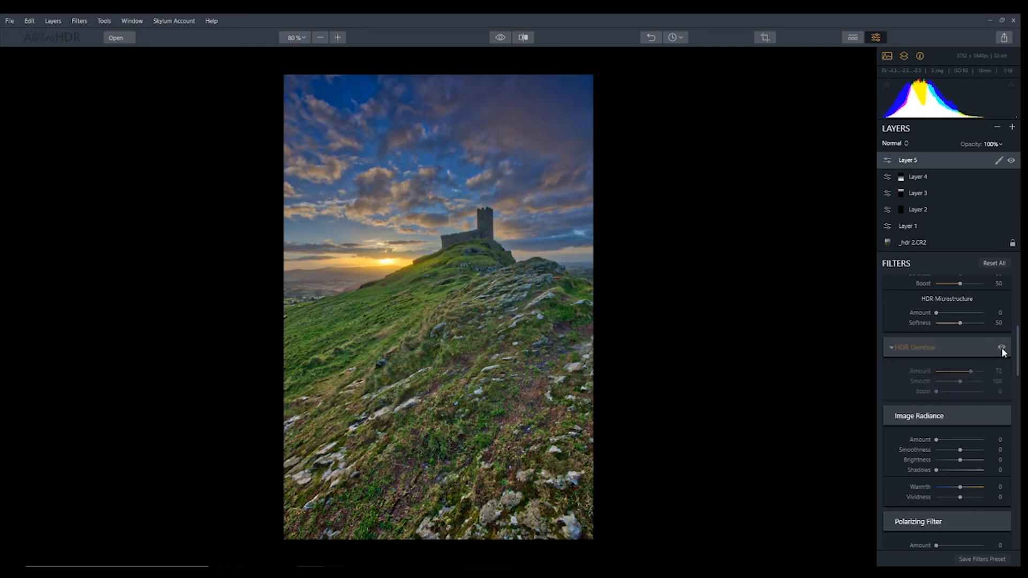
click(1001, 347)
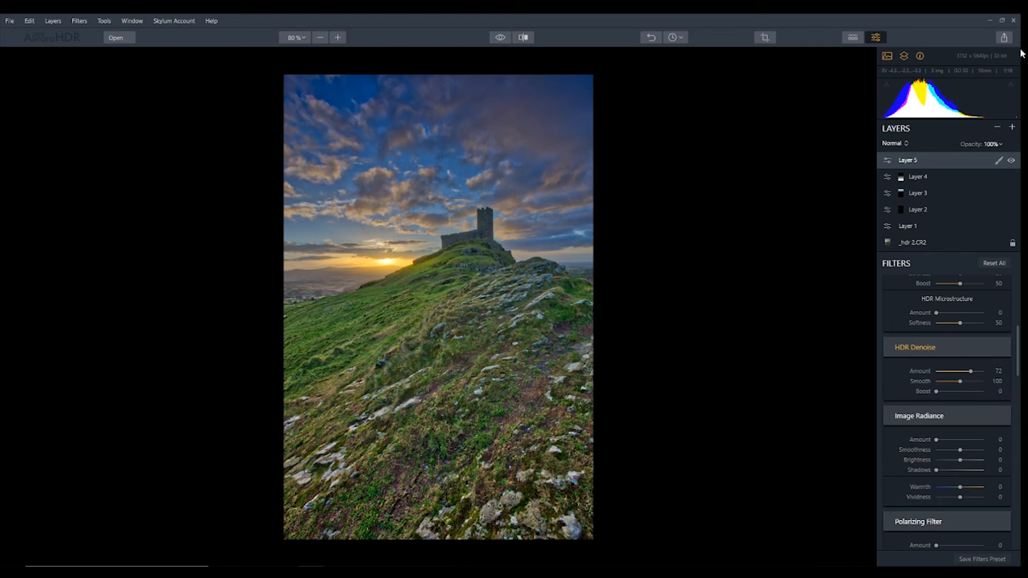
Add a new adjustment layer above Layer 5
click(1012, 128)
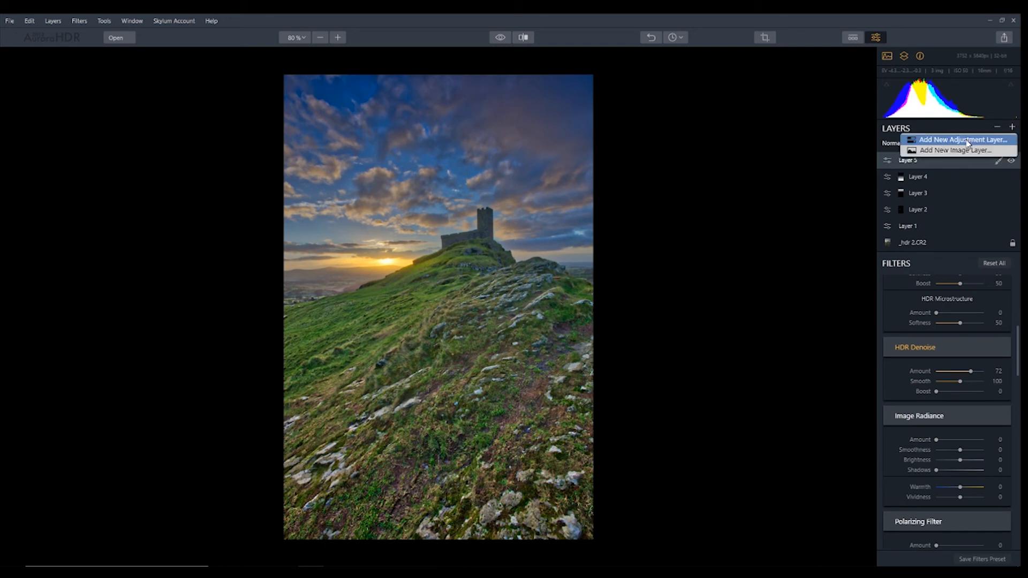
click(966, 140)
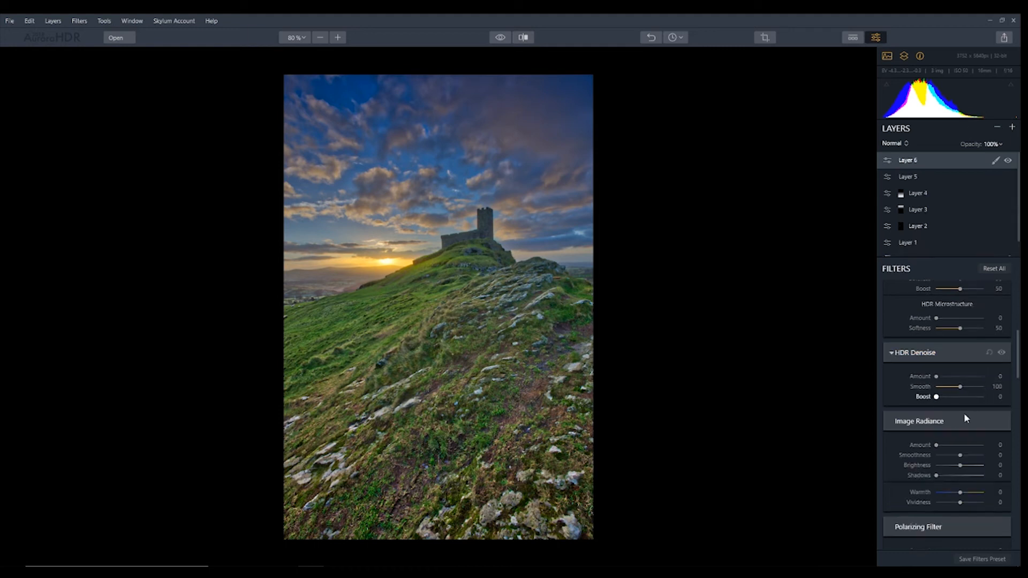
Try Image Radiance on Layer 6 at an Amount of 100 and at lower strengths, and return the Amount to 0
scroll(953, 368, down, 3)
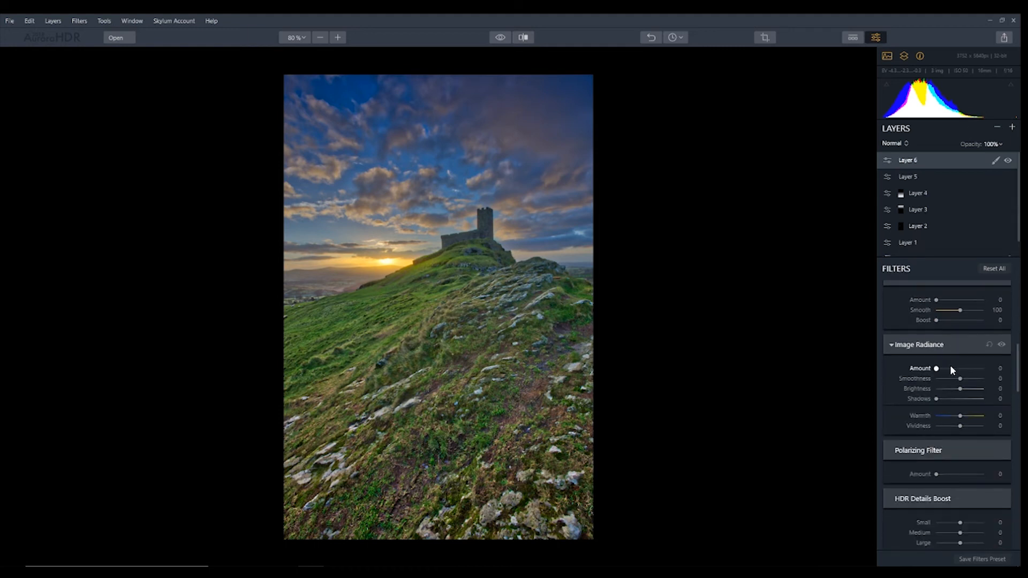
drag(937, 368, 984, 369)
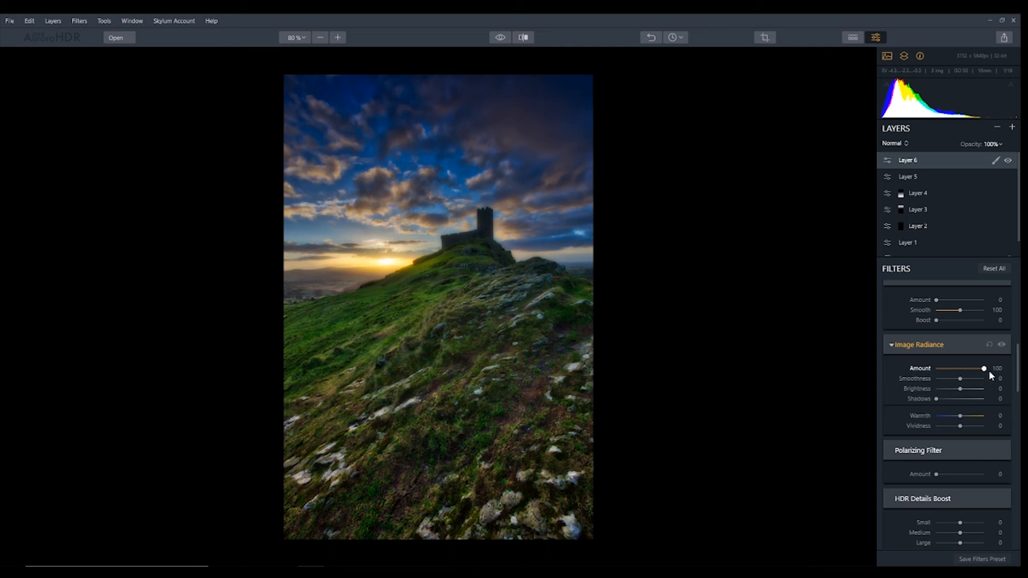
mouse_move(988, 370)
mouse_down()
mouse_move(977, 369)
mouse_move(990, 368)
mouse_up()
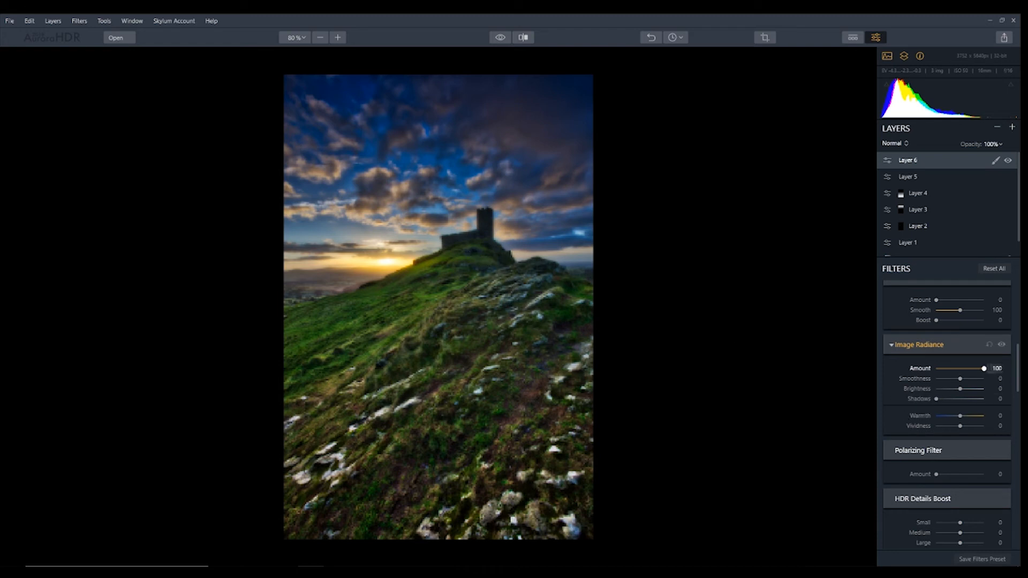
double_click(996, 368)
text(0)
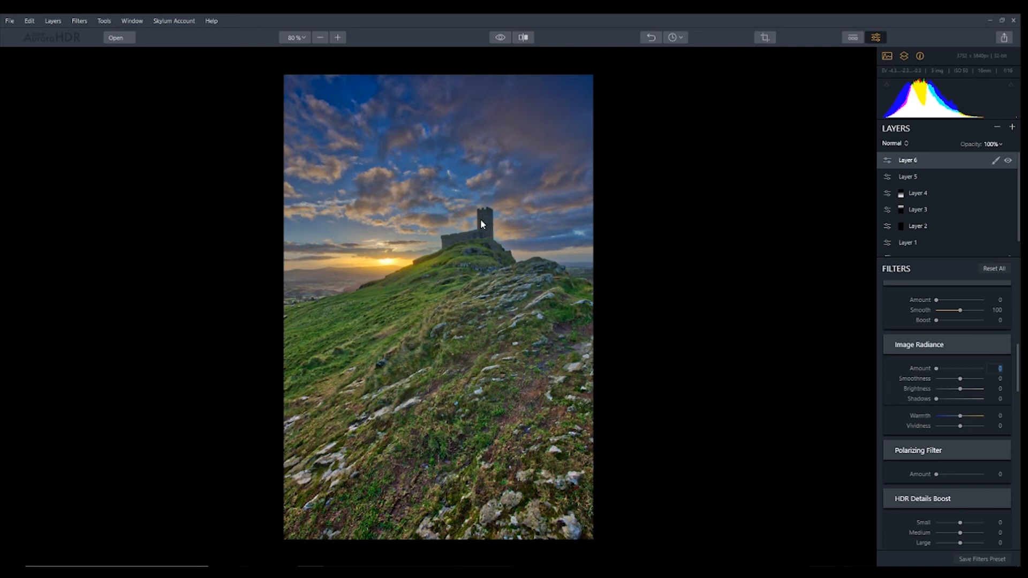
drag(936, 369, 949, 373)
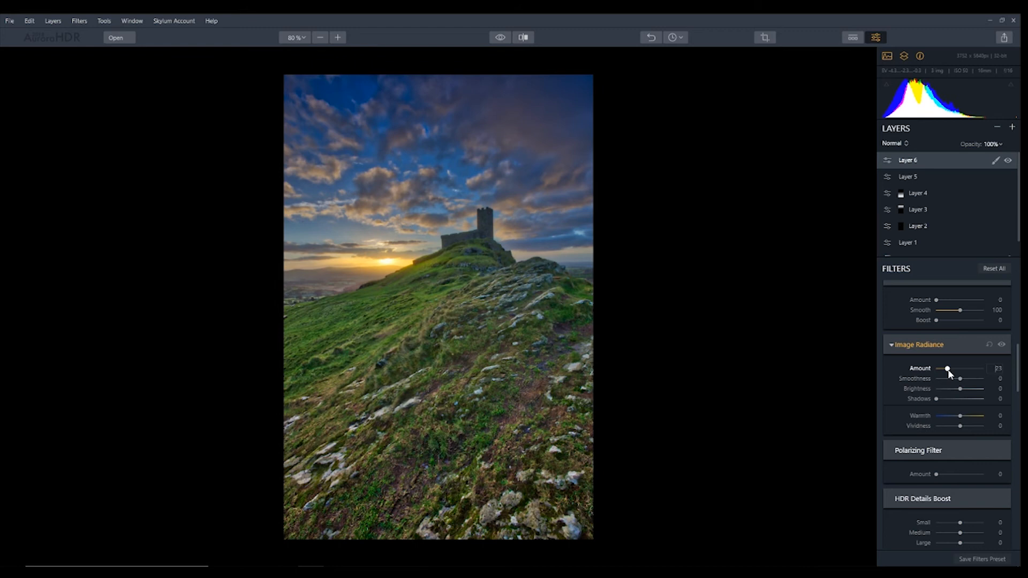
drag(950, 374, 945, 373)
click(999, 369)
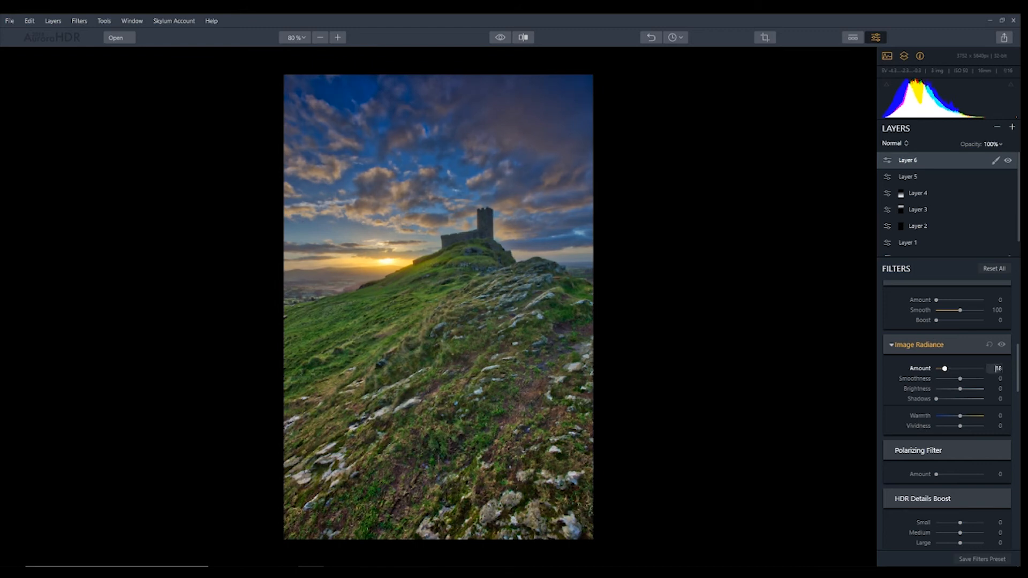
text(0)
Try Polarizing Filter Amounts of 70 and 61 on Layer 6, resetting the Amount to 0 each time
scroll(966, 421, down, 4)
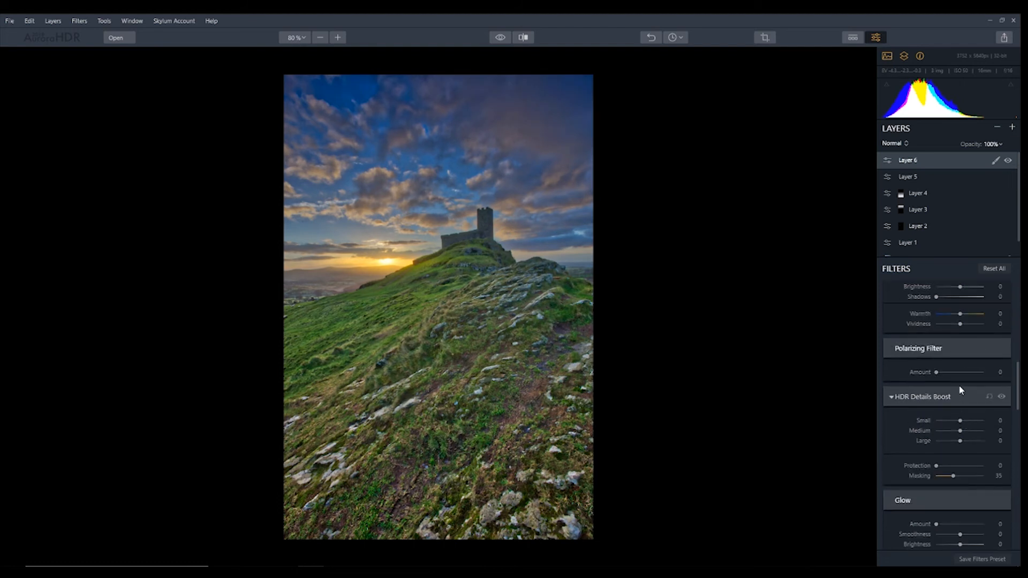
drag(938, 376, 971, 377)
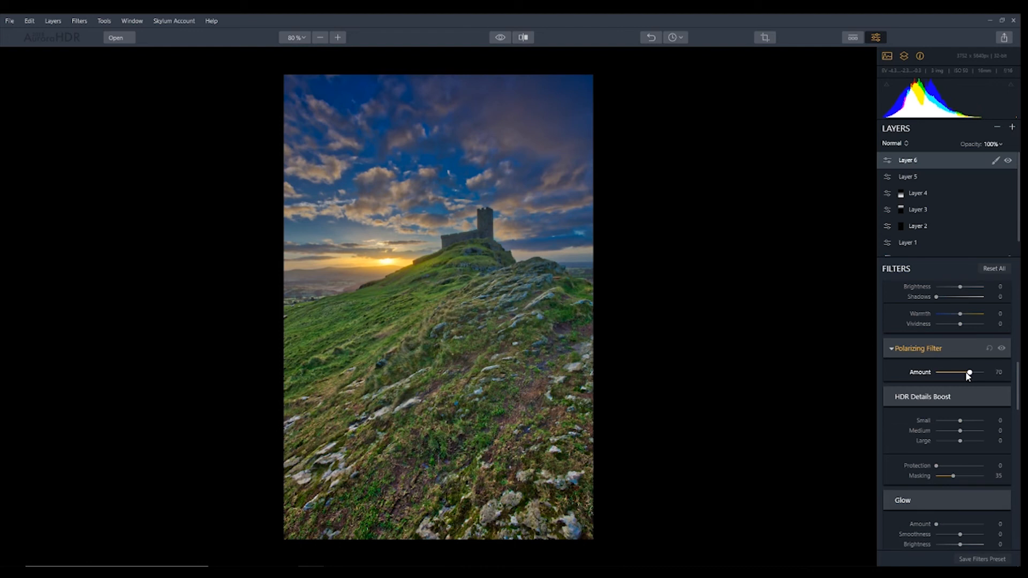
double_click(968, 373)
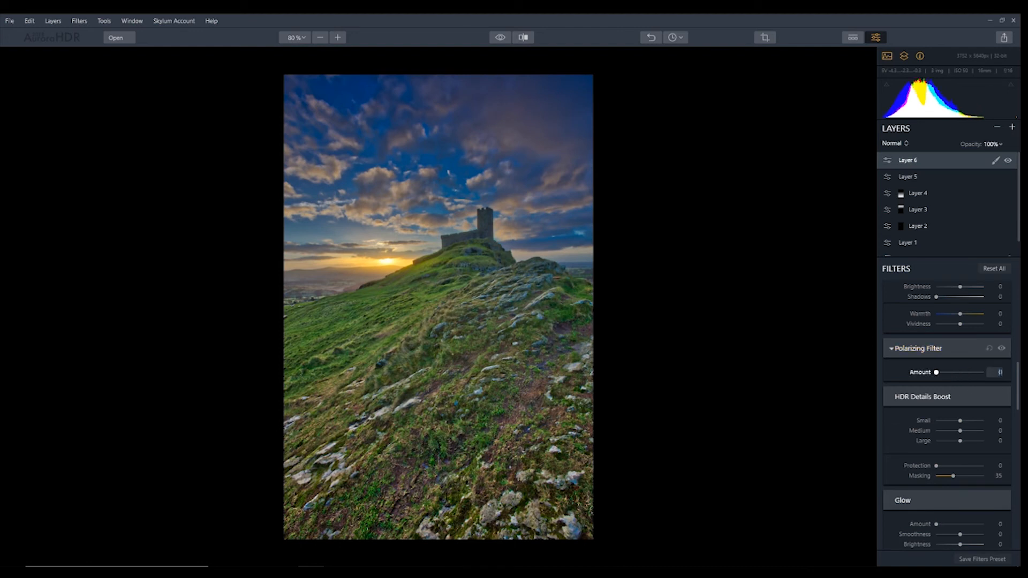
drag(937, 373, 966, 376)
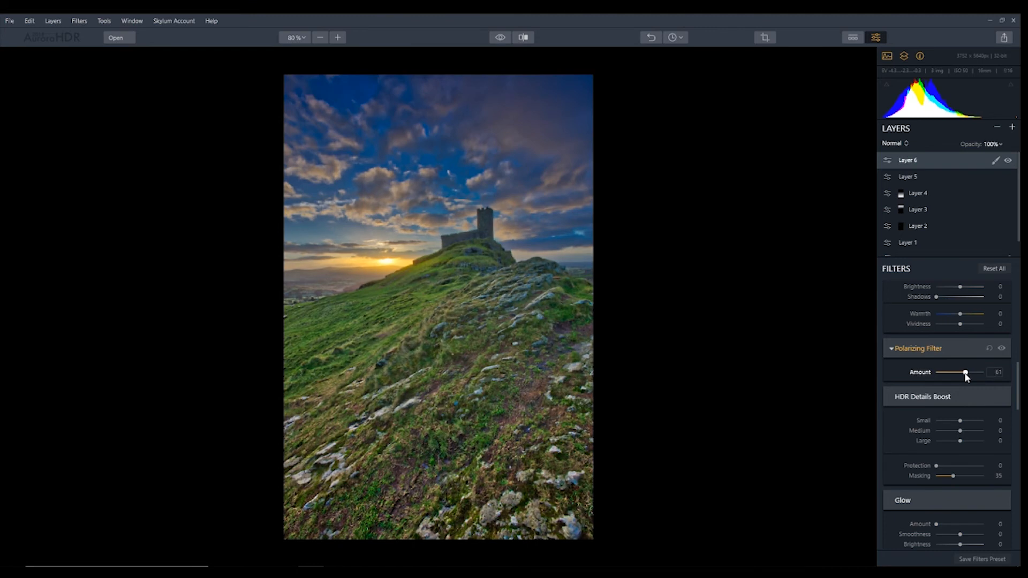
double_click(965, 372)
Try raising the Medium value of the HDR Details Boost filter on Layer 6
scroll(917, 400, down, 3)
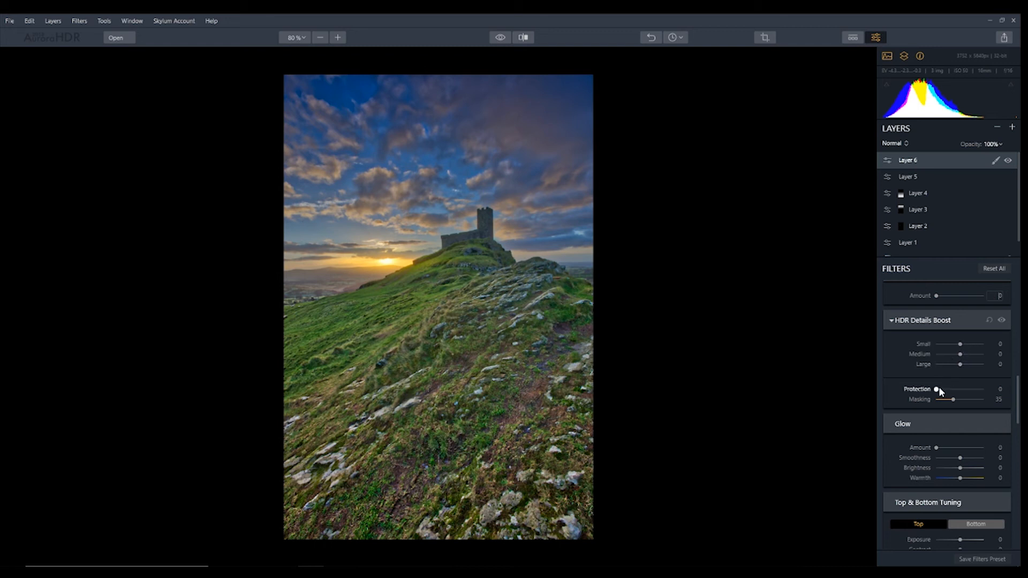
click(962, 355)
drag(963, 355, 975, 358)
Try a Glow Amount of 52 and higher on Layer 6, and return the Amount to 0
scroll(950, 380, down, 2)
drag(937, 372, 962, 379)
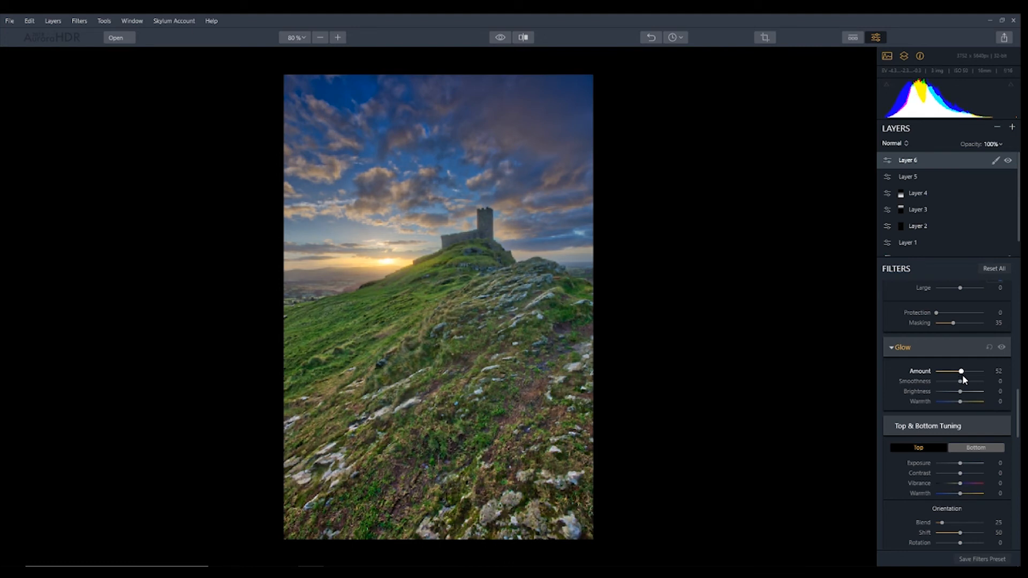
drag(964, 373, 975, 376)
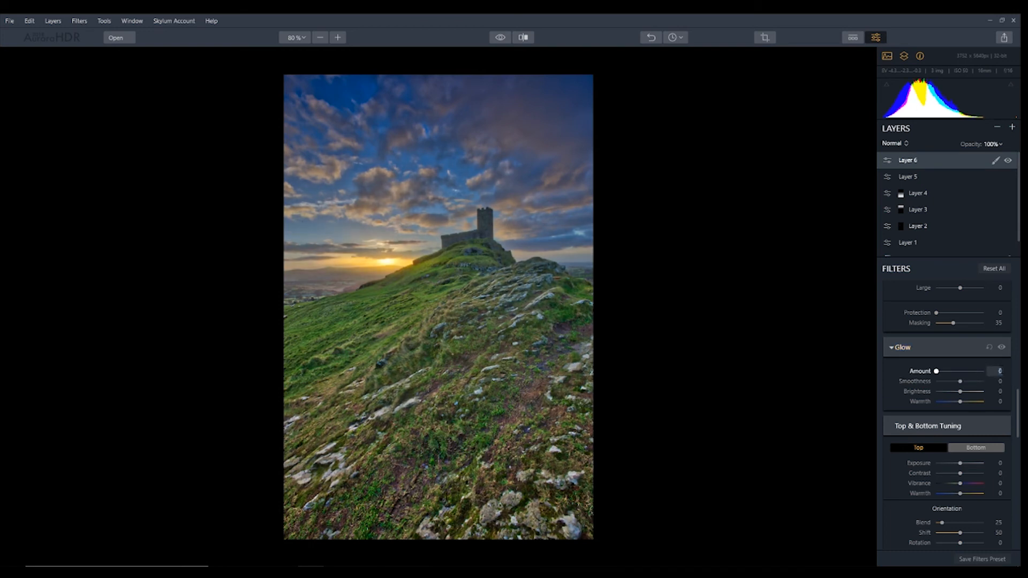
scroll(979, 396, down, 2)
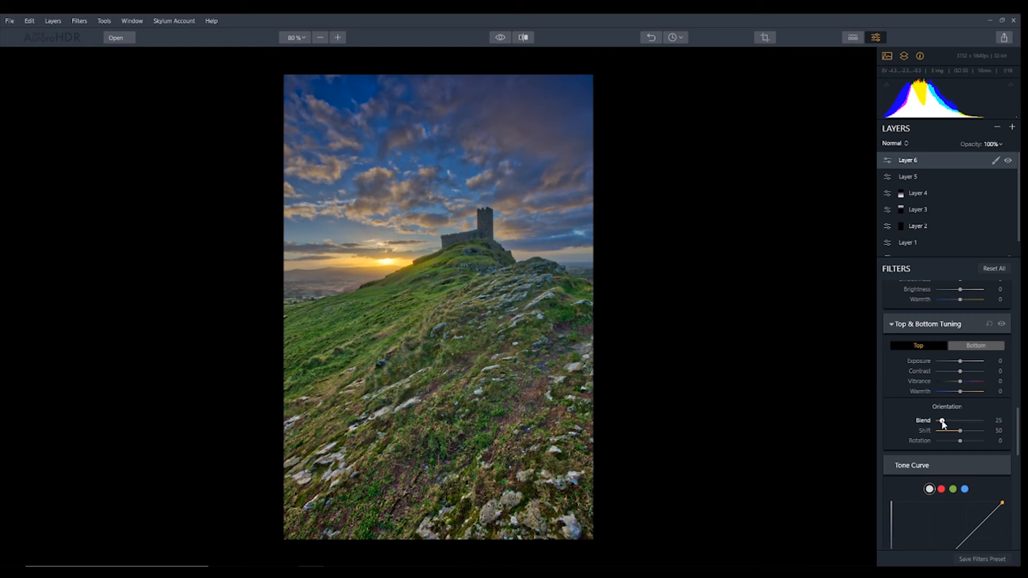
Shift the HSL hues on Layer 6, setting Orange to 44 and Yellow to -42 and leaving Green at 0
scroll(905, 416, down, 8)
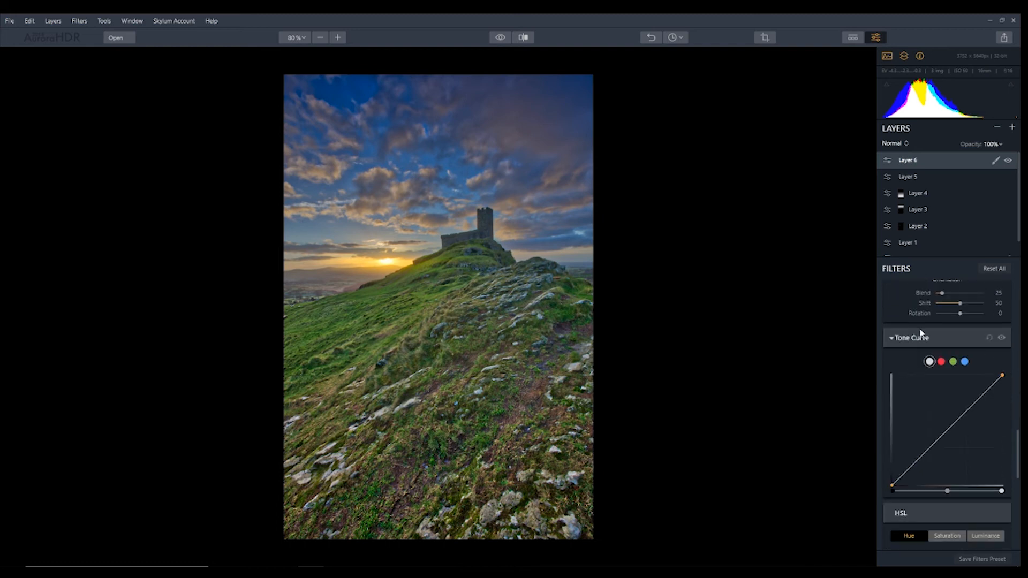
scroll(916, 392, down, 5)
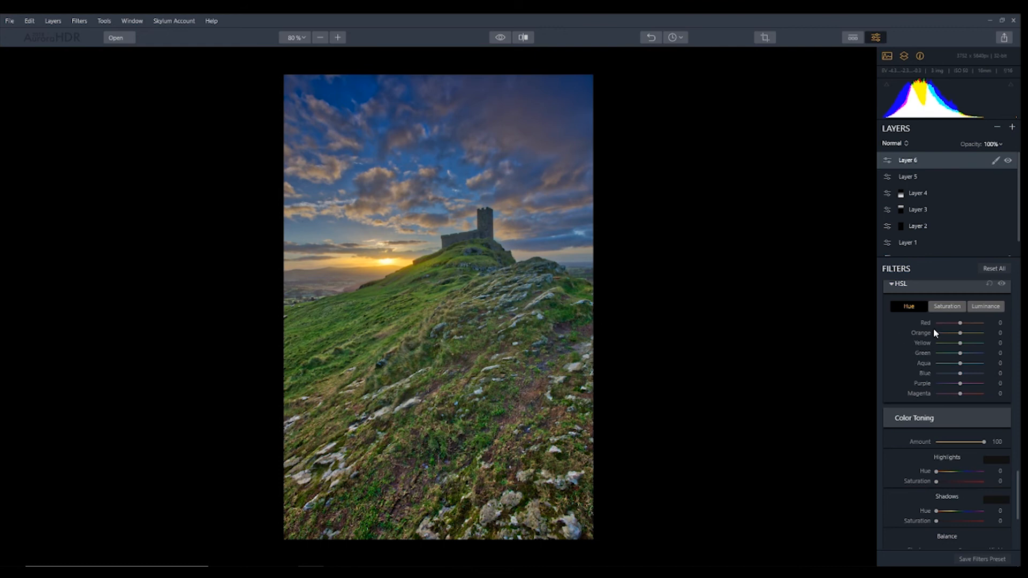
scroll(933, 352, down, 2)
scroll(920, 327, down, 2)
scroll(920, 332, up, 2)
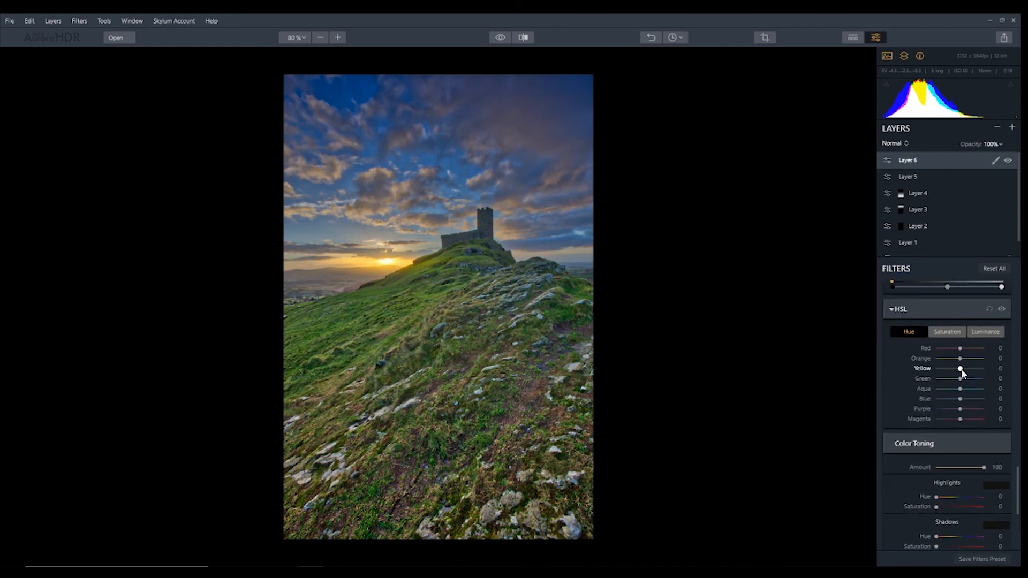
mouse_move(960, 379)
mouse_down()
mouse_move(951, 382)
mouse_move(962, 381)
mouse_up()
double_click(962, 378)
mouse_move(962, 359)
mouse_down()
mouse_move(973, 361)
mouse_move(962, 371)
mouse_move(970, 373)
mouse_move(947, 373)
mouse_up()
drag(945, 368, 950, 369)
Add an adjustment layer and apply Color Toning with highlights at Hue 64, Saturation 33 and shadows at Hue 232, Saturation 24
click(1012, 129)
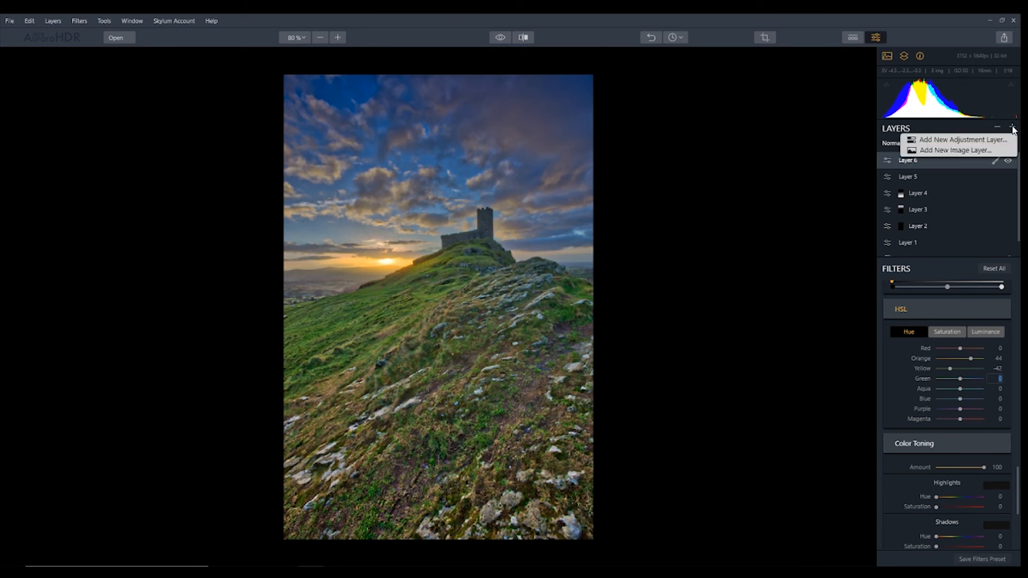
click(951, 142)
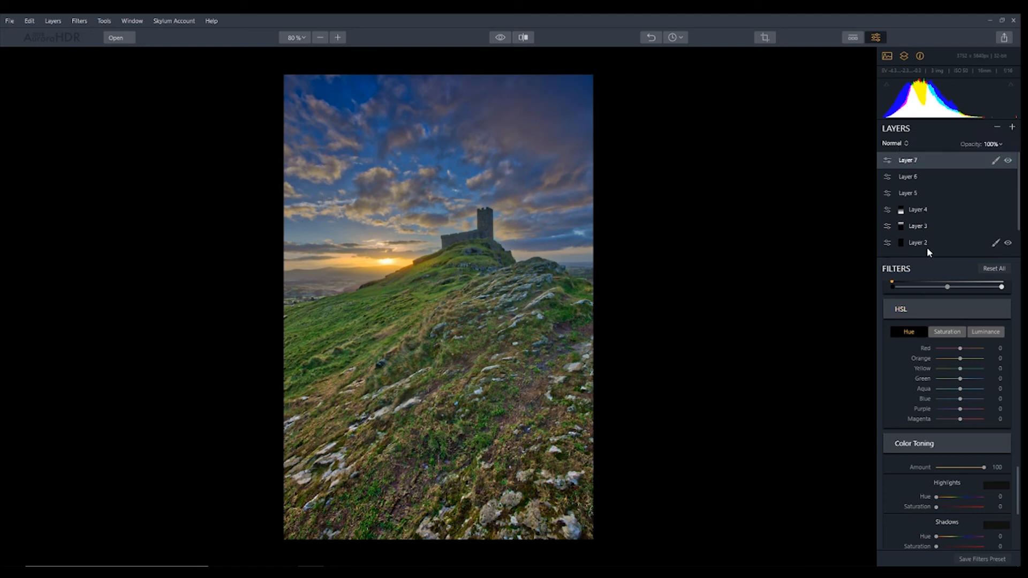
scroll(959, 429, down, 5)
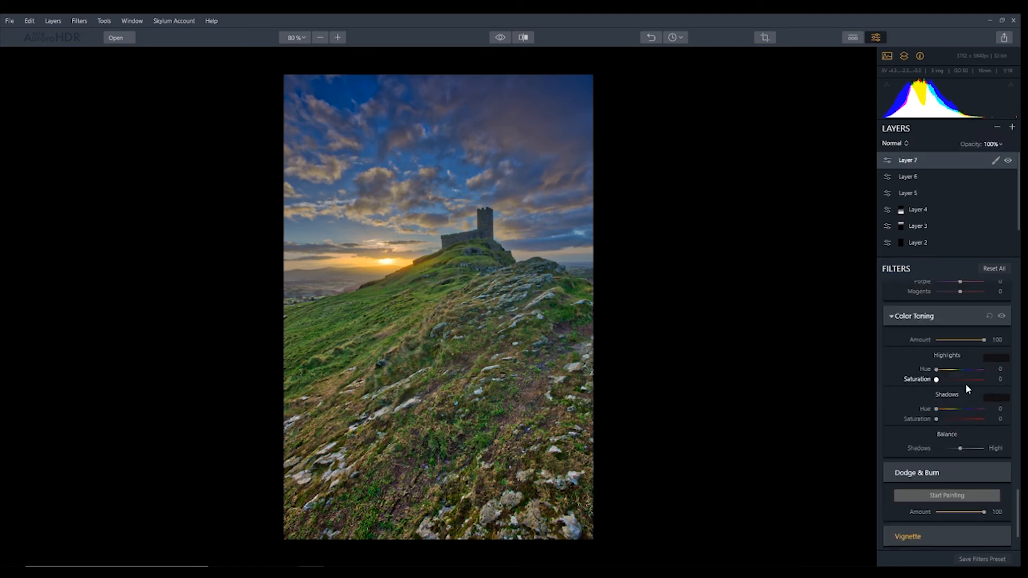
scroll(971, 384, down, 1)
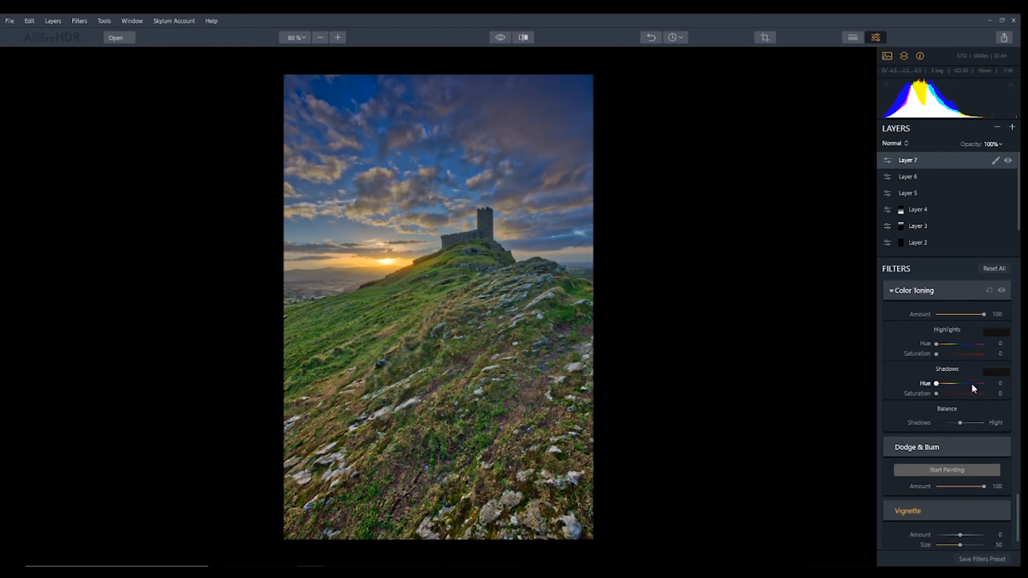
drag(938, 346, 951, 356)
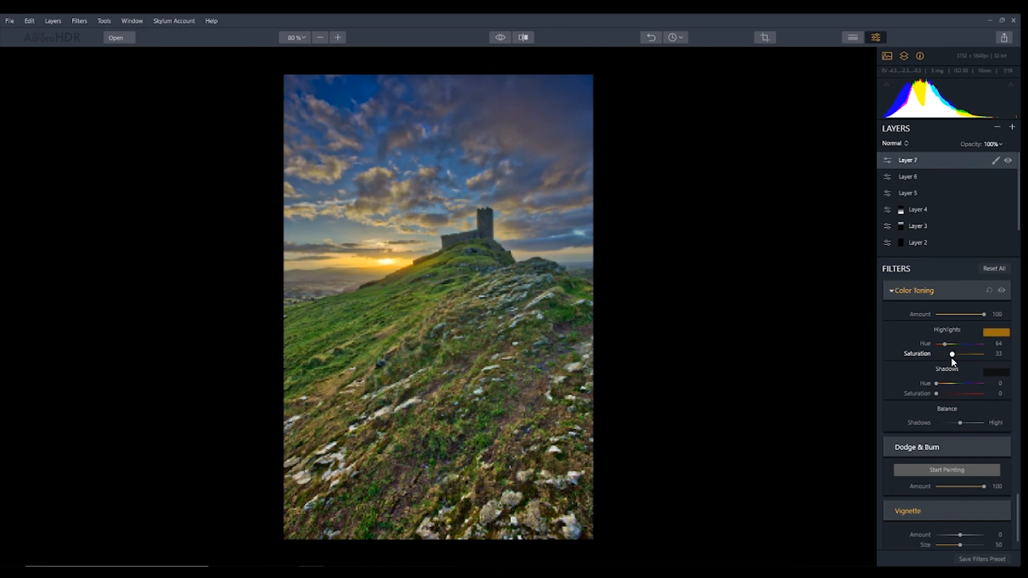
mouse_move(937, 384)
mouse_down()
mouse_move(965, 384)
mouse_move(944, 395)
mouse_up()
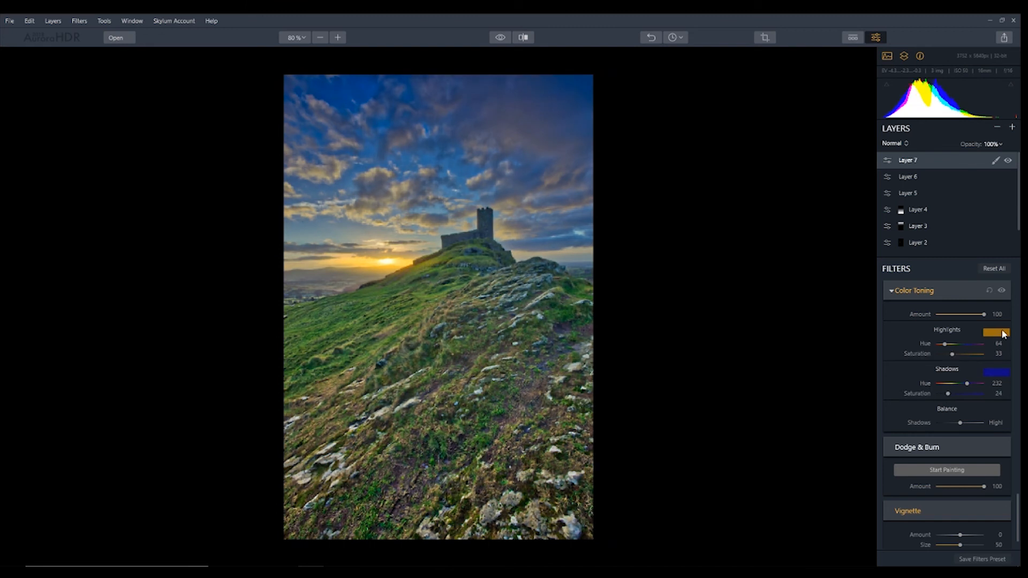
Compare the image with and without the Color Toning filter on Layer 7
click(1000, 291)
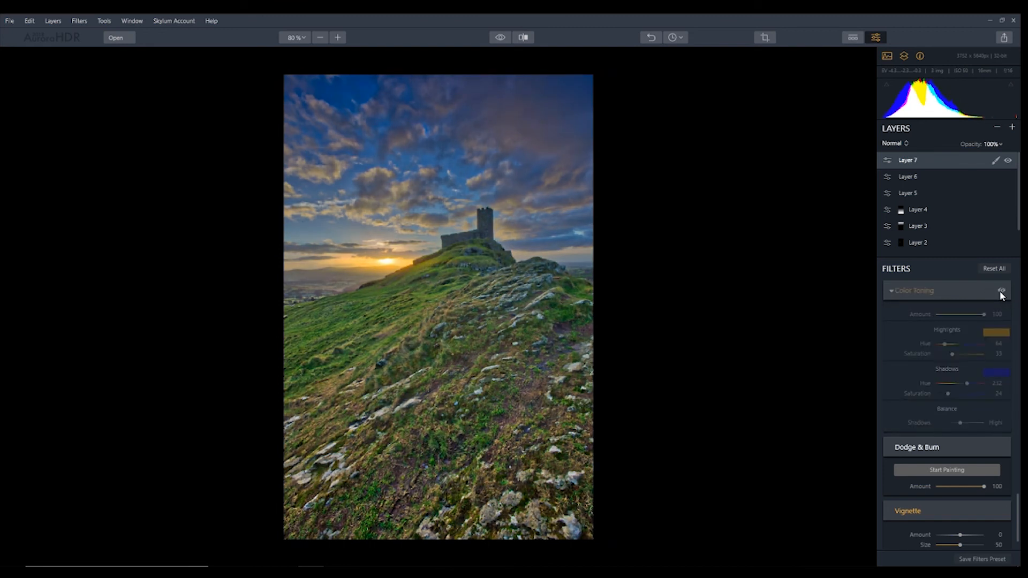
click(1000, 292)
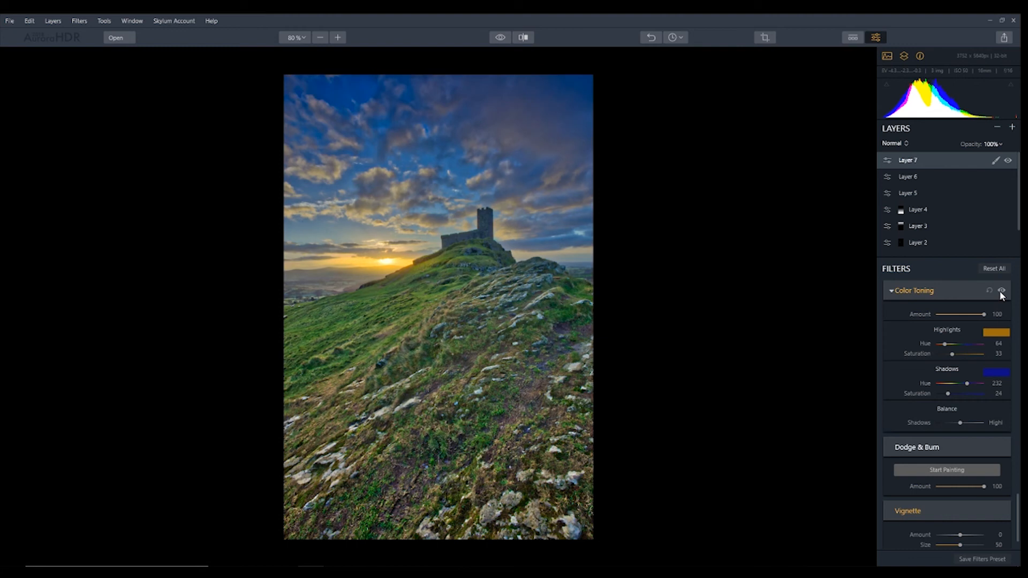
click(1000, 292)
click(1001, 292)
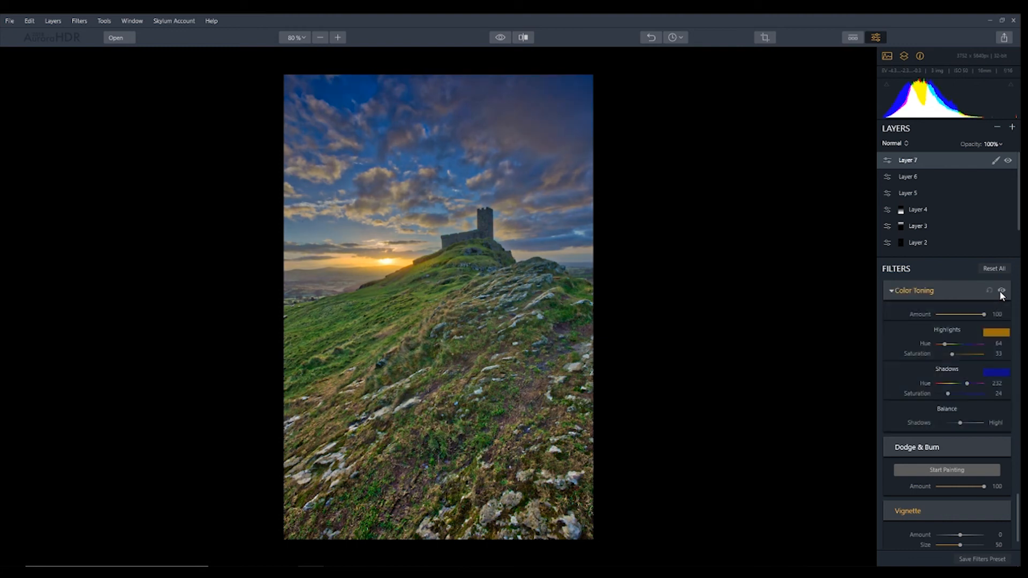
click(999, 293)
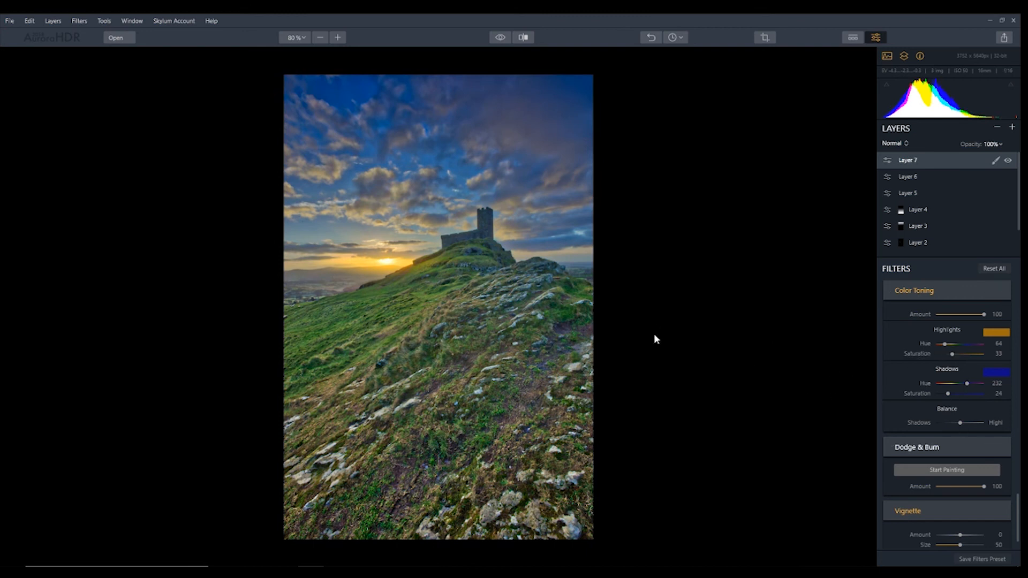
Compare the original image with the edited version twice
scroll(947, 470, down, 1)
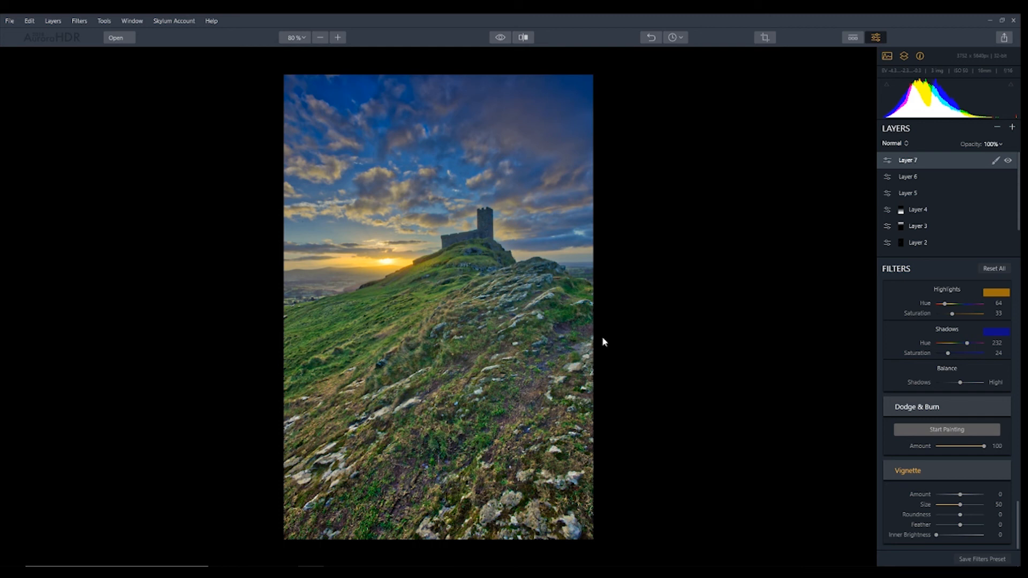
click(496, 37)
click(496, 37)
click(496, 36)
click(496, 36)
Add an adjustment layer and apply a Vignette with Amount -44, Size 11 and Feather -31
click(1012, 128)
click(967, 141)
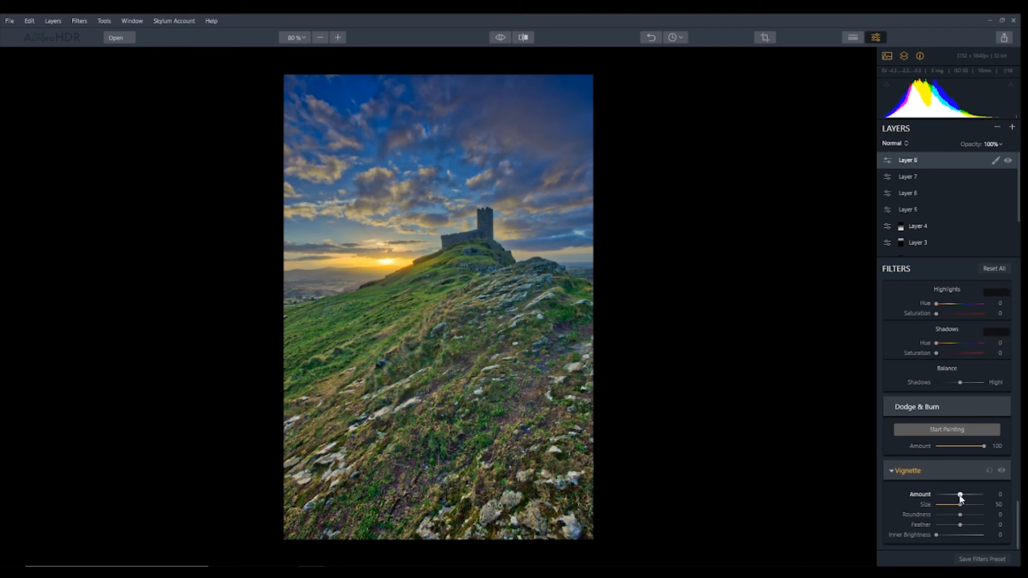
drag(935, 495, 934, 495)
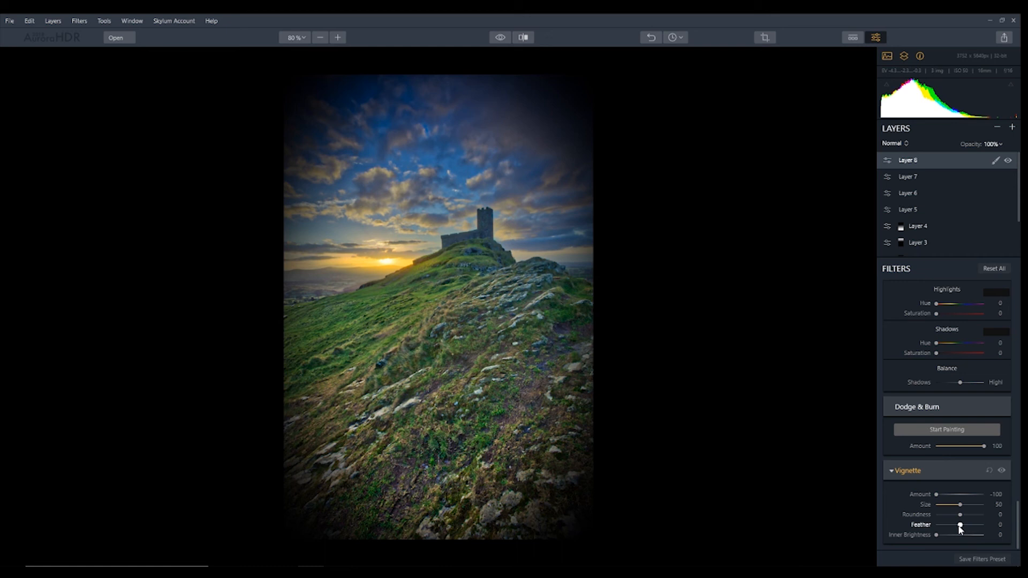
drag(958, 525, 934, 526)
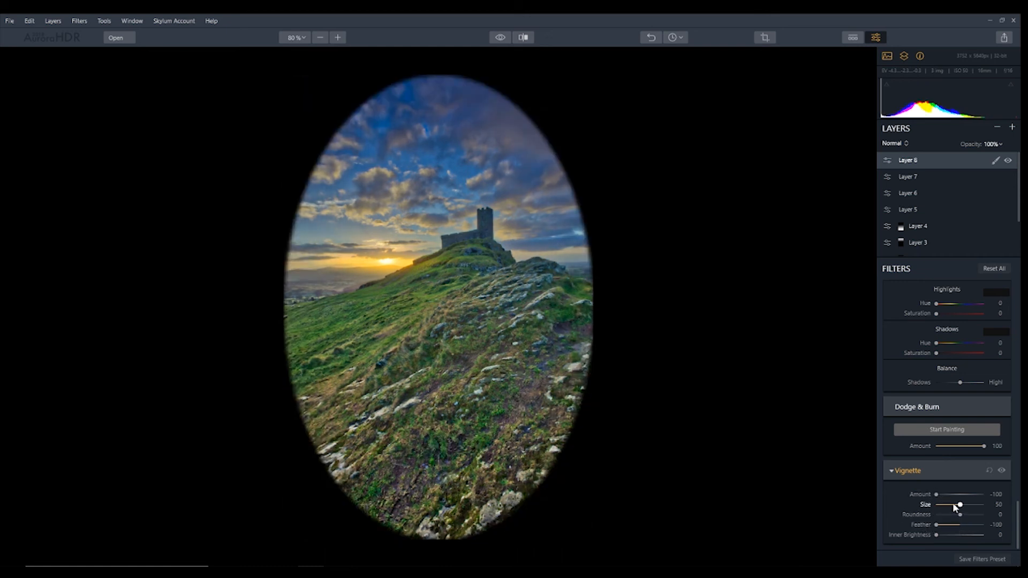
drag(959, 504, 942, 507)
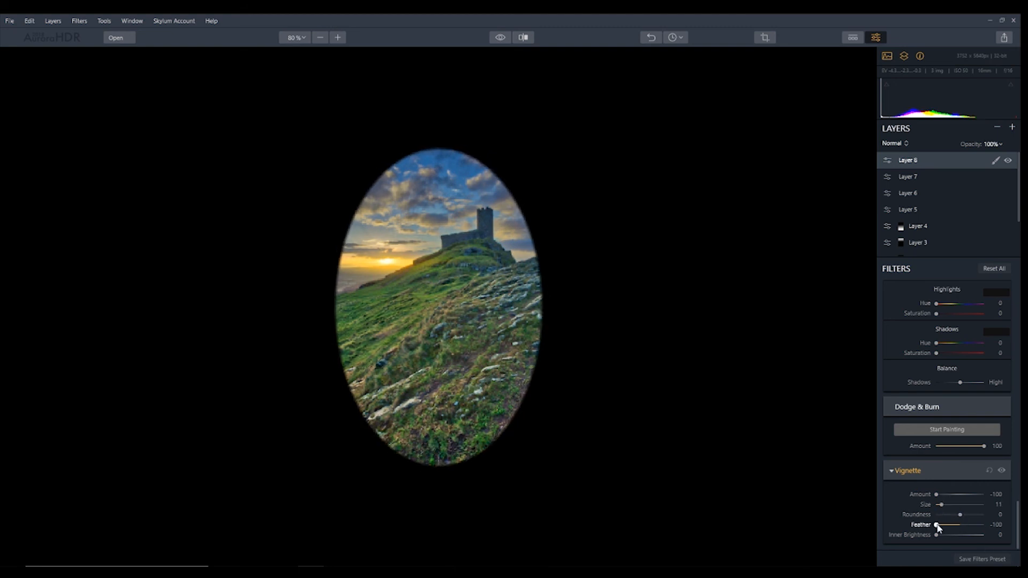
drag(937, 527, 953, 495)
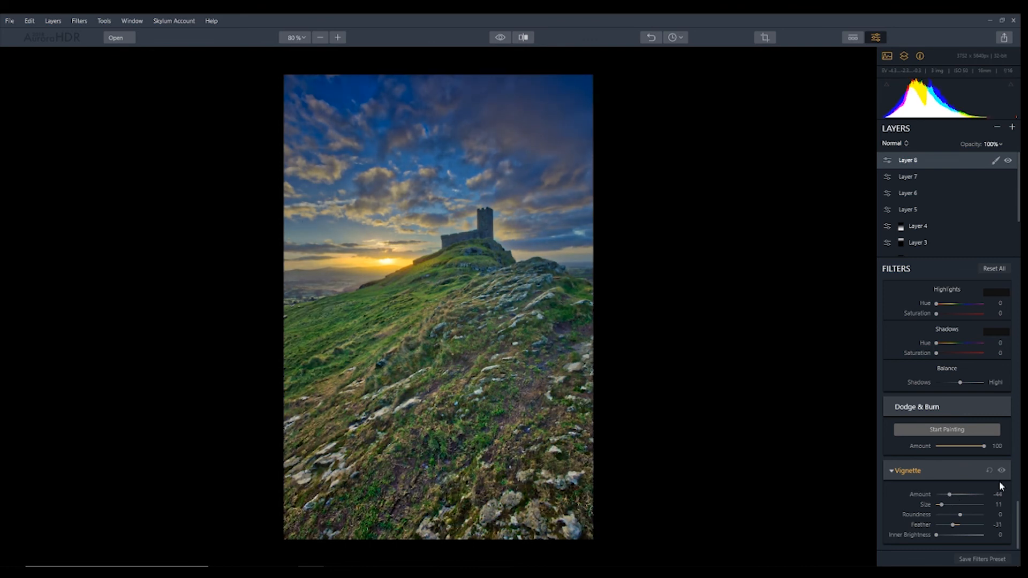
Compare the image with and without the Vignette on Layer 8
click(1002, 471)
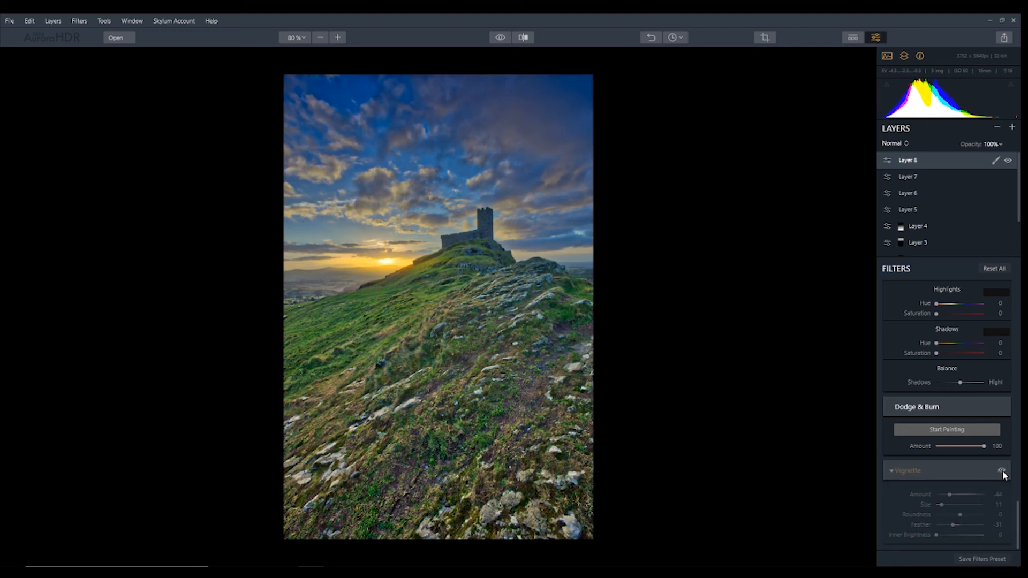
click(1001, 471)
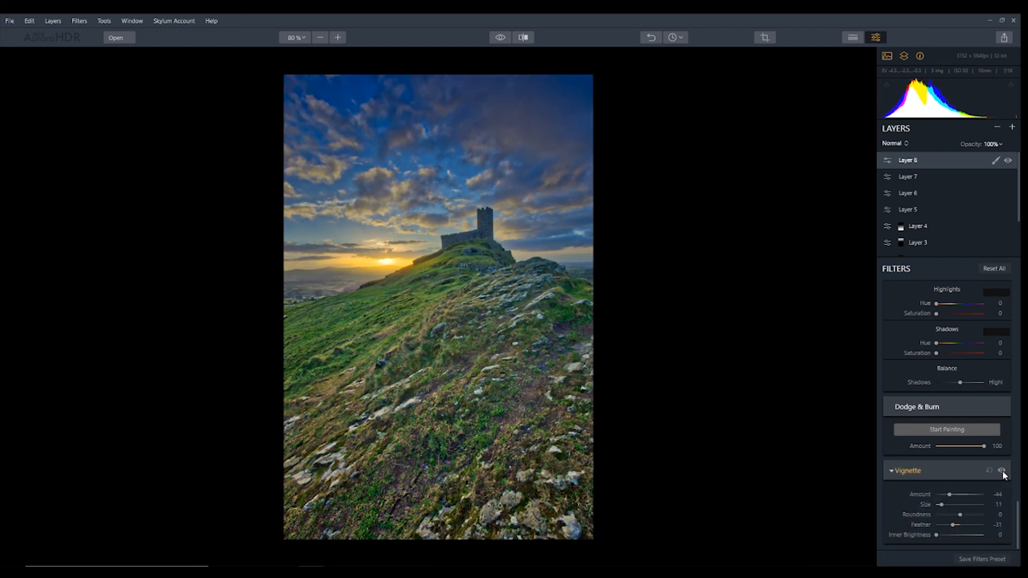
click(1001, 471)
click(1002, 470)
Compare the edit with the original, including a before/after split moved across the image, and close the split view
click(500, 35)
click(500, 34)
click(523, 38)
drag(441, 253, 268, 352)
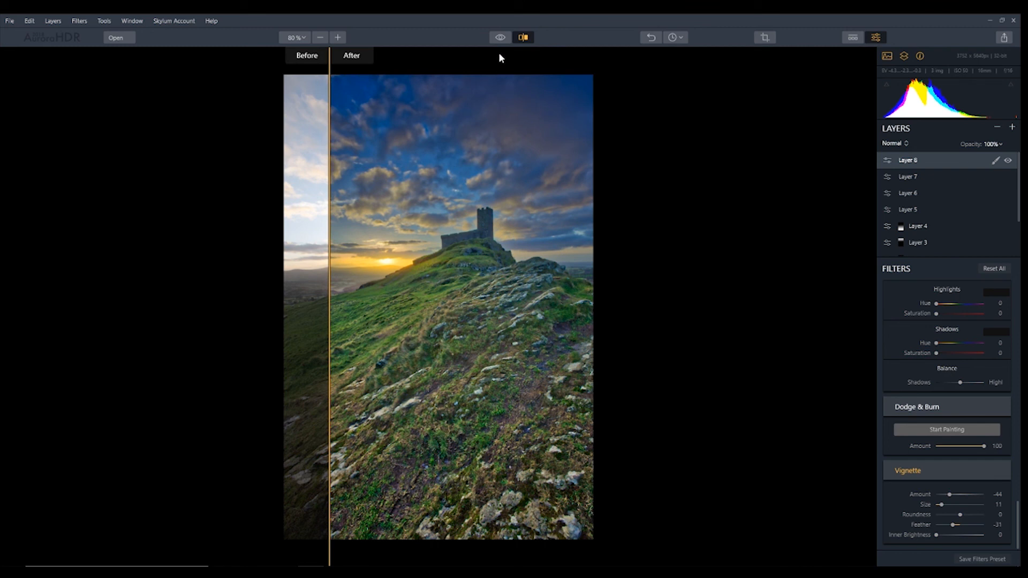
click(526, 38)
Switch the full image between original and edited versions, and briefly view the Basic presets
click(501, 38)
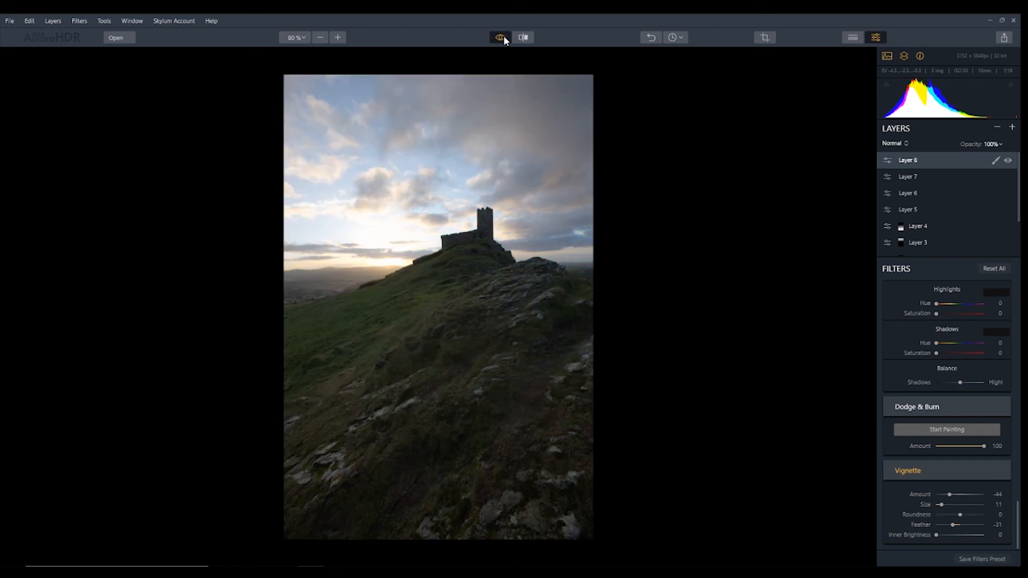
click(503, 36)
click(503, 38)
click(503, 35)
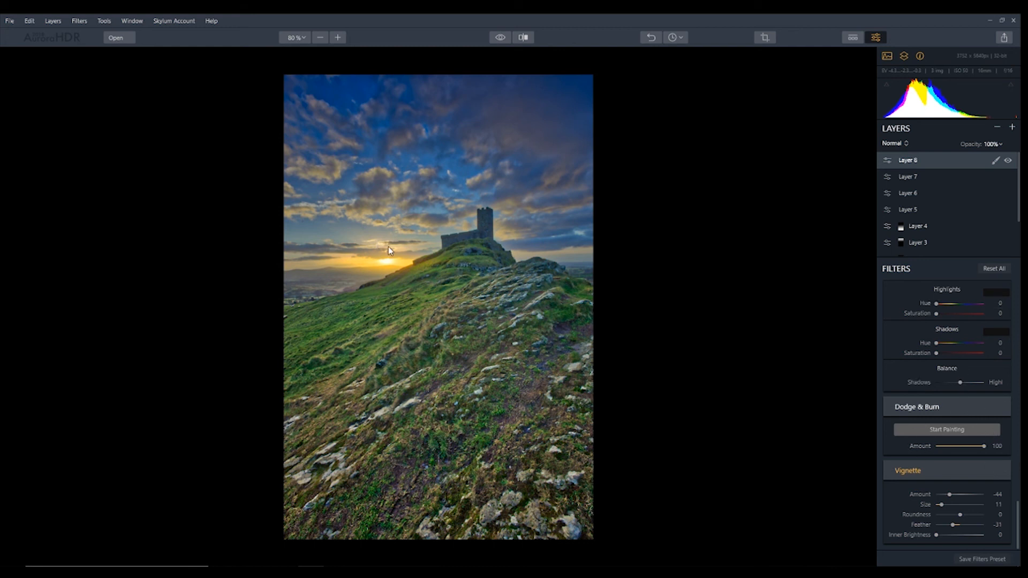
click(851, 39)
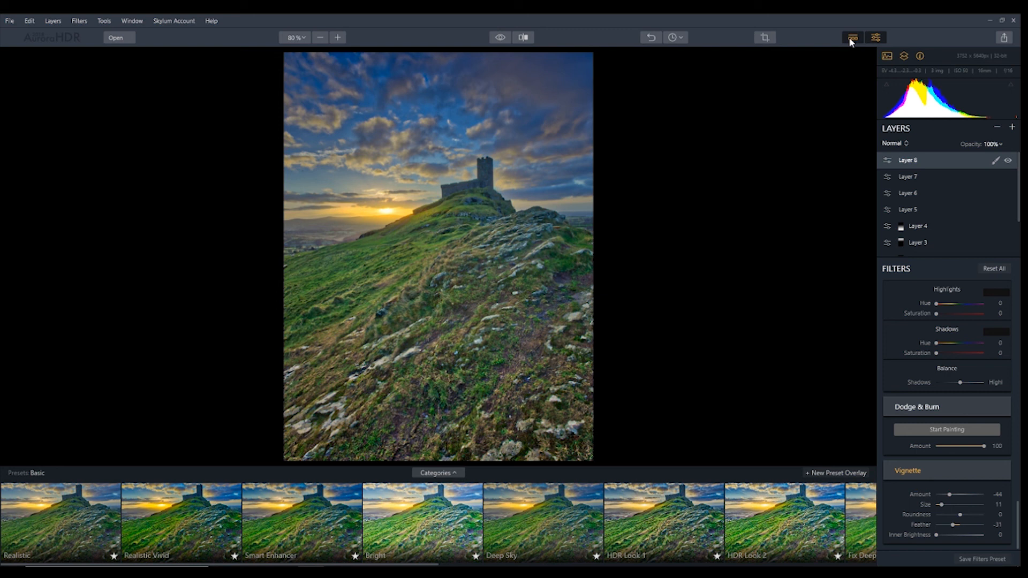
click(852, 38)
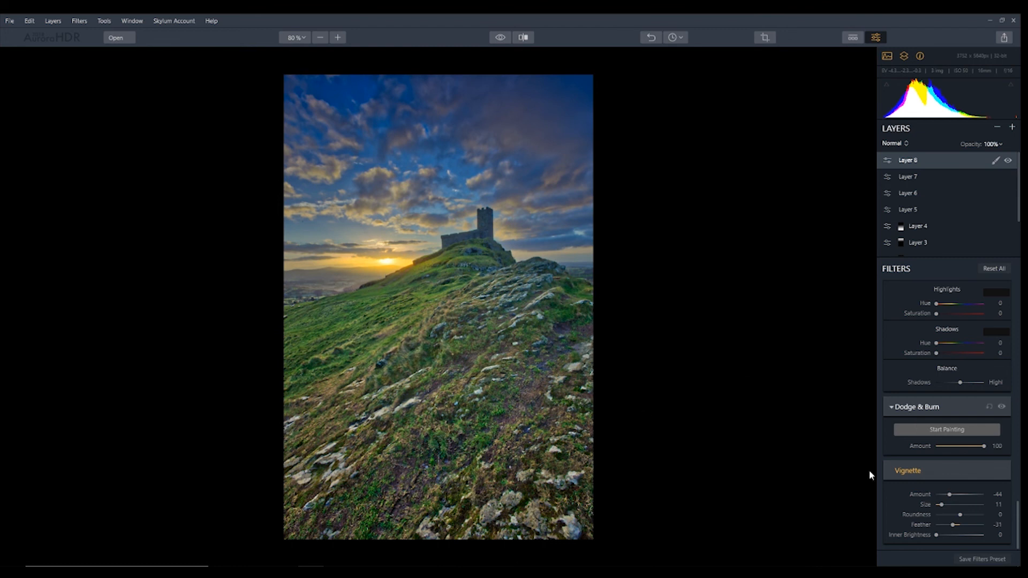
Add an adjustment layer and start Dodge & Burn painting with the Darken brush at size 58
click(1012, 127)
click(939, 434)
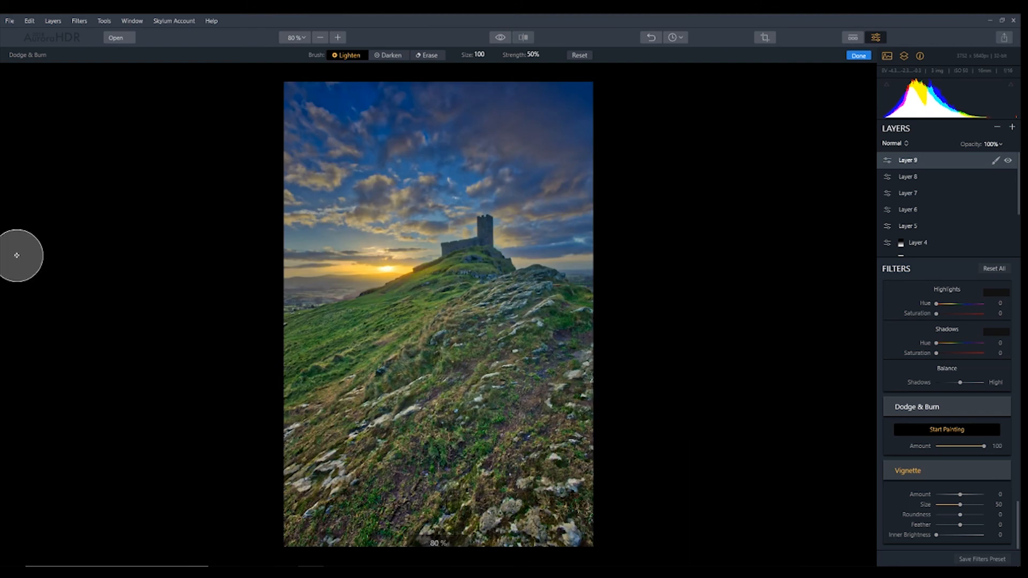
click(389, 55)
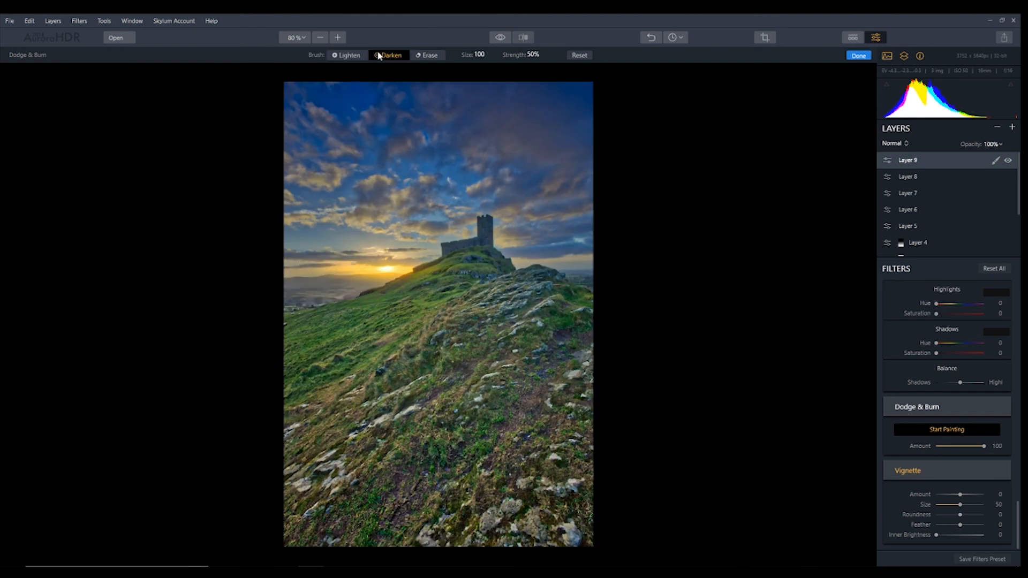
click(480, 54)
drag(477, 72, 455, 76)
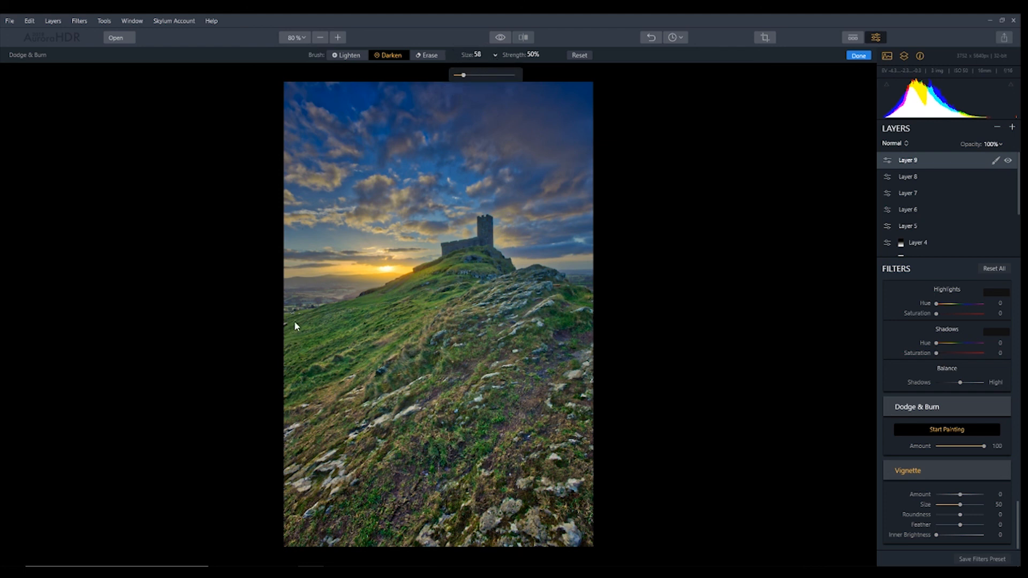
Try darkening the distant land on both sides of the hill at 50% strength, and erase those strokes
mouse_move(300, 292)
mouse_down()
mouse_move(340, 286)
mouse_move(275, 301)
mouse_move(387, 286)
mouse_move(270, 284)
mouse_move(278, 277)
mouse_move(301, 279)
mouse_move(268, 305)
mouse_up()
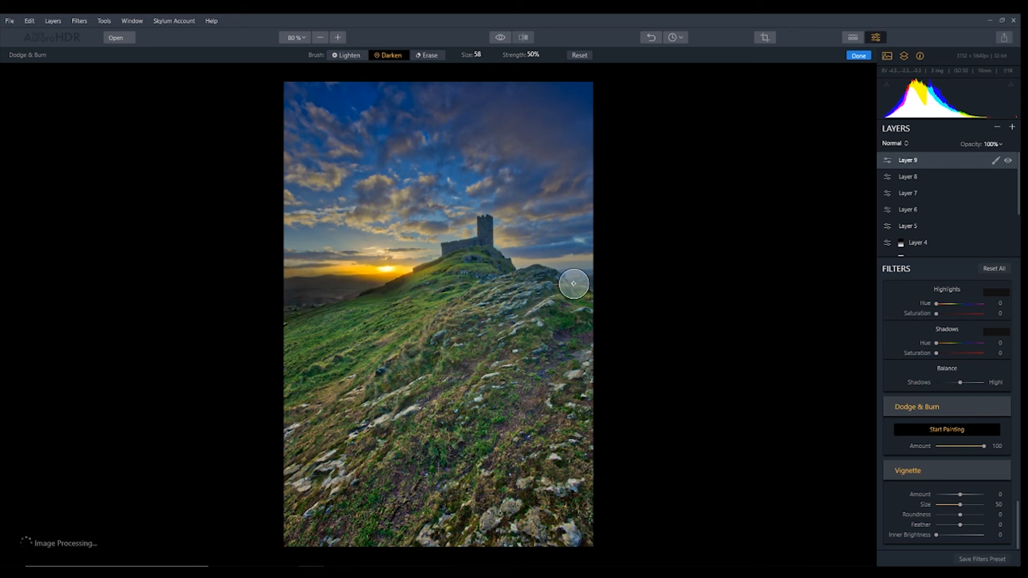
mouse_move(561, 279)
mouse_down()
mouse_move(647, 305)
mouse_move(590, 303)
mouse_move(505, 275)
mouse_move(629, 305)
mouse_move(589, 295)
mouse_move(599, 323)
mouse_move(408, 279)
mouse_move(267, 319)
mouse_move(319, 299)
mouse_move(469, 275)
mouse_move(596, 278)
mouse_move(577, 297)
mouse_move(436, 296)
mouse_up()
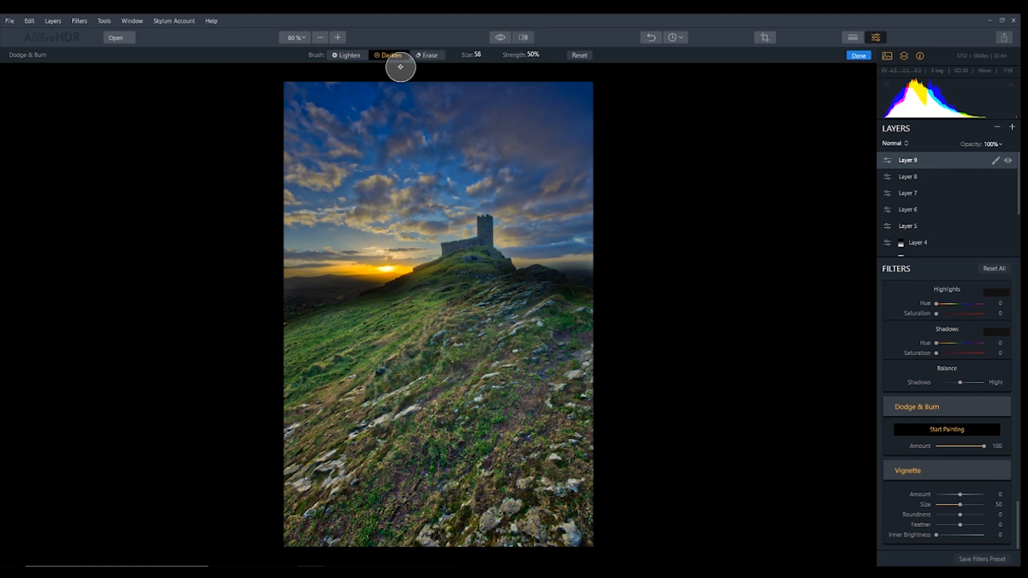
click(421, 55)
mouse_move(332, 287)
mouse_down()
mouse_move(264, 298)
mouse_move(390, 292)
mouse_move(390, 280)
mouse_move(248, 310)
mouse_move(461, 278)
mouse_move(599, 283)
mouse_move(333, 280)
mouse_move(275, 298)
mouse_move(284, 313)
mouse_move(619, 287)
mouse_move(592, 266)
mouse_move(555, 284)
mouse_move(633, 292)
mouse_up()
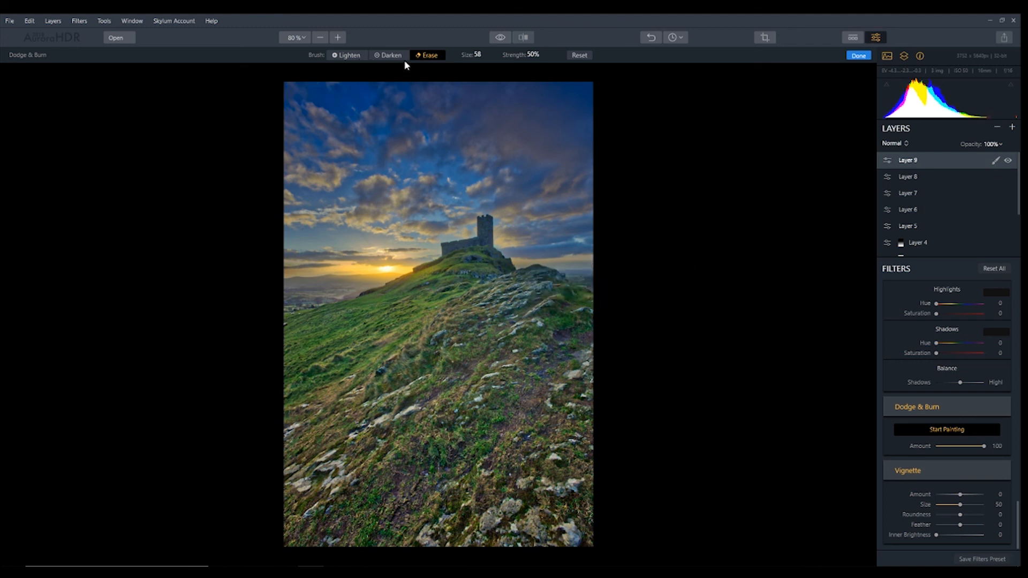
Darken the distant land on both sides of the hill at 22% brush strength, and compare the result with the original
click(391, 56)
click(547, 56)
drag(538, 73, 523, 80)
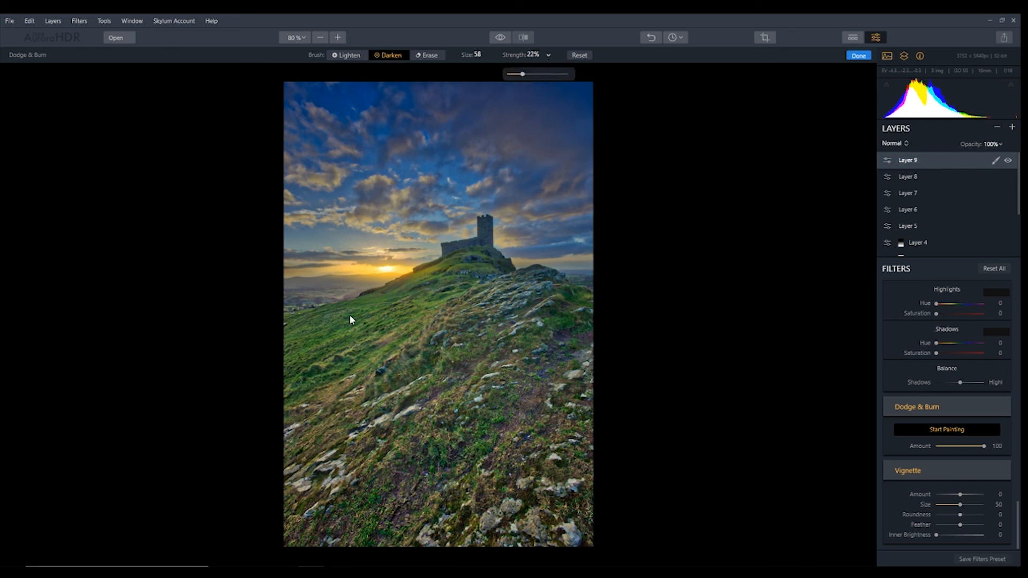
mouse_move(316, 303)
mouse_down()
mouse_move(293, 298)
mouse_move(342, 282)
mouse_up()
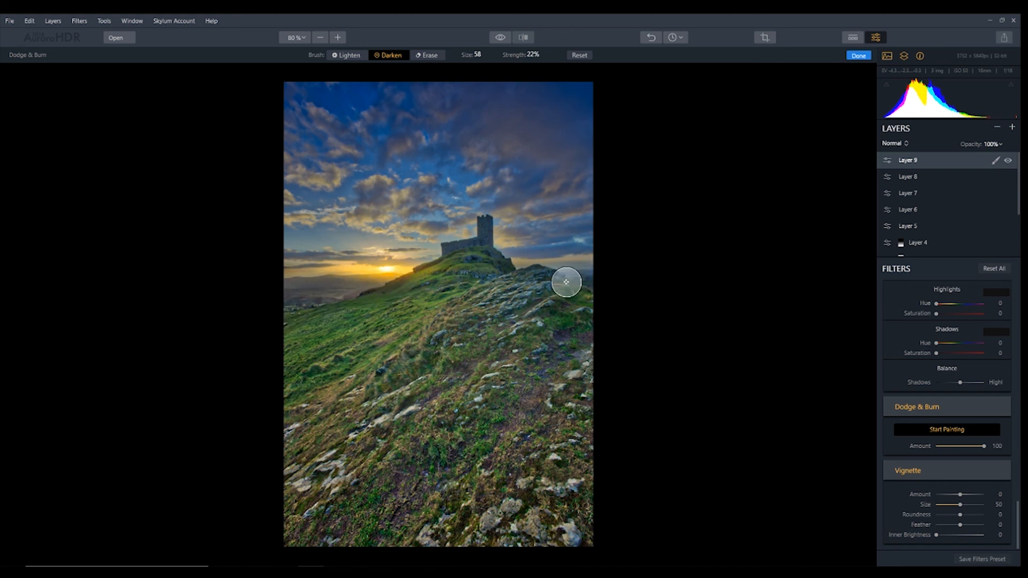
mouse_move(588, 280)
mouse_down()
mouse_move(547, 277)
mouse_move(579, 281)
mouse_up()
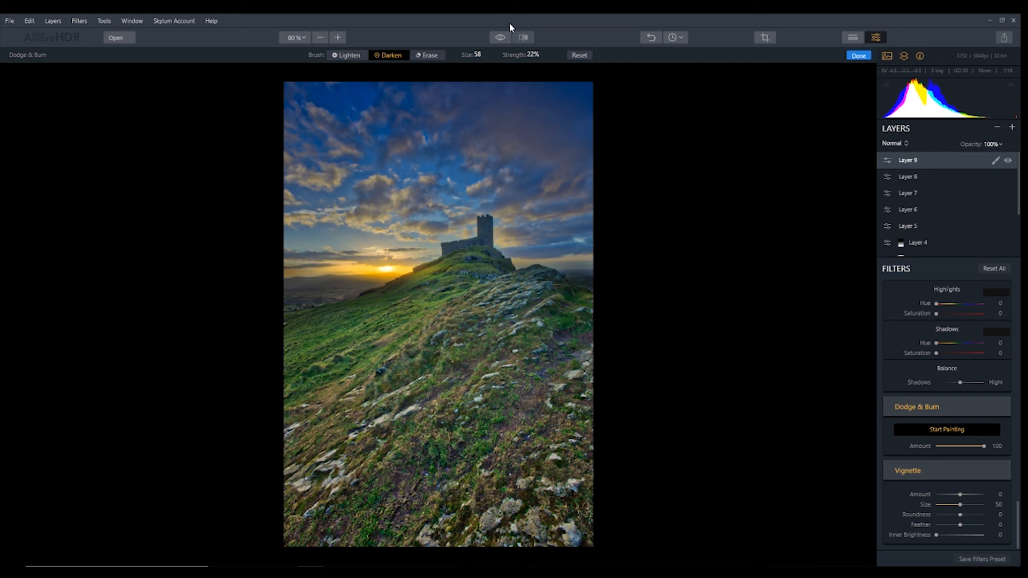
click(500, 37)
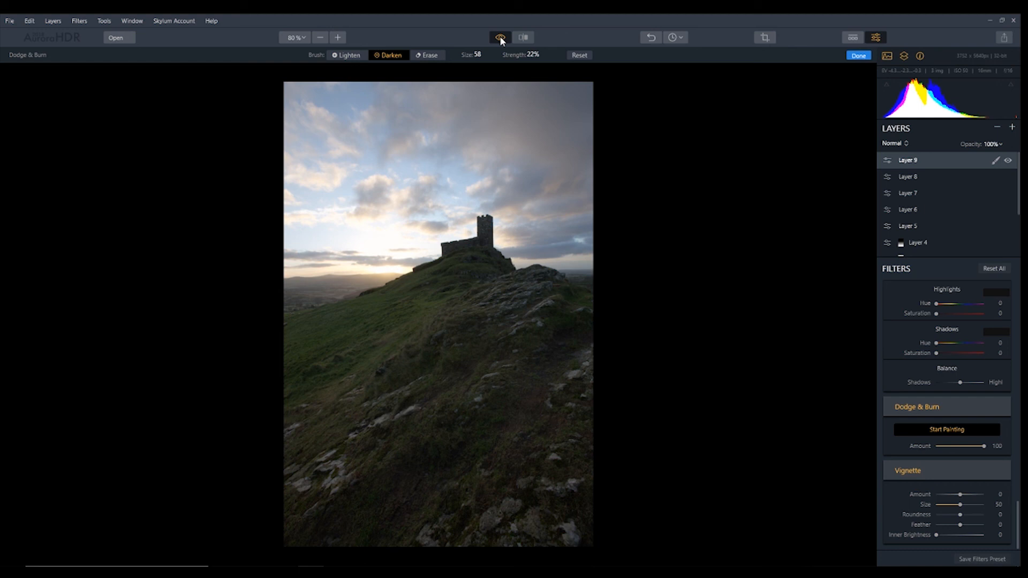
click(500, 37)
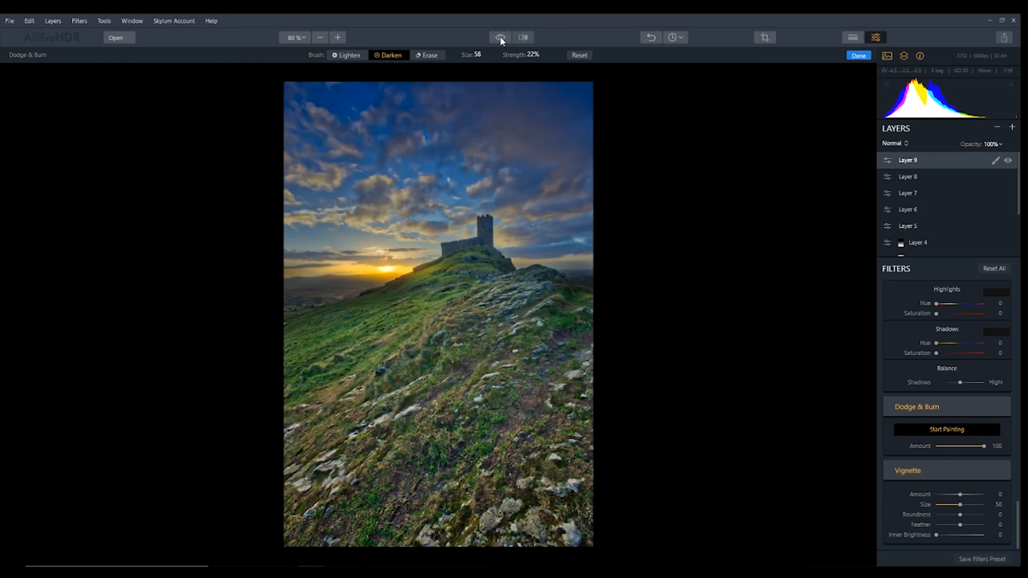